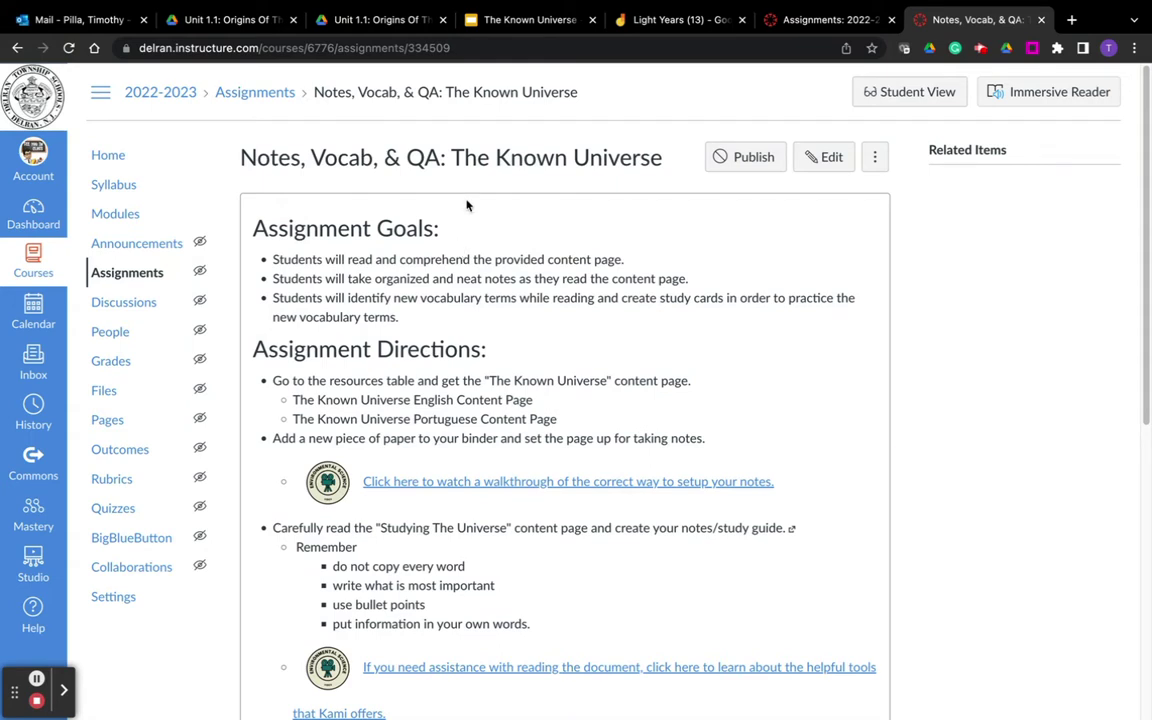
Switch from the Canvas assignment to the Light Years (13) Jamboard browser tab.
left_click(680, 20)
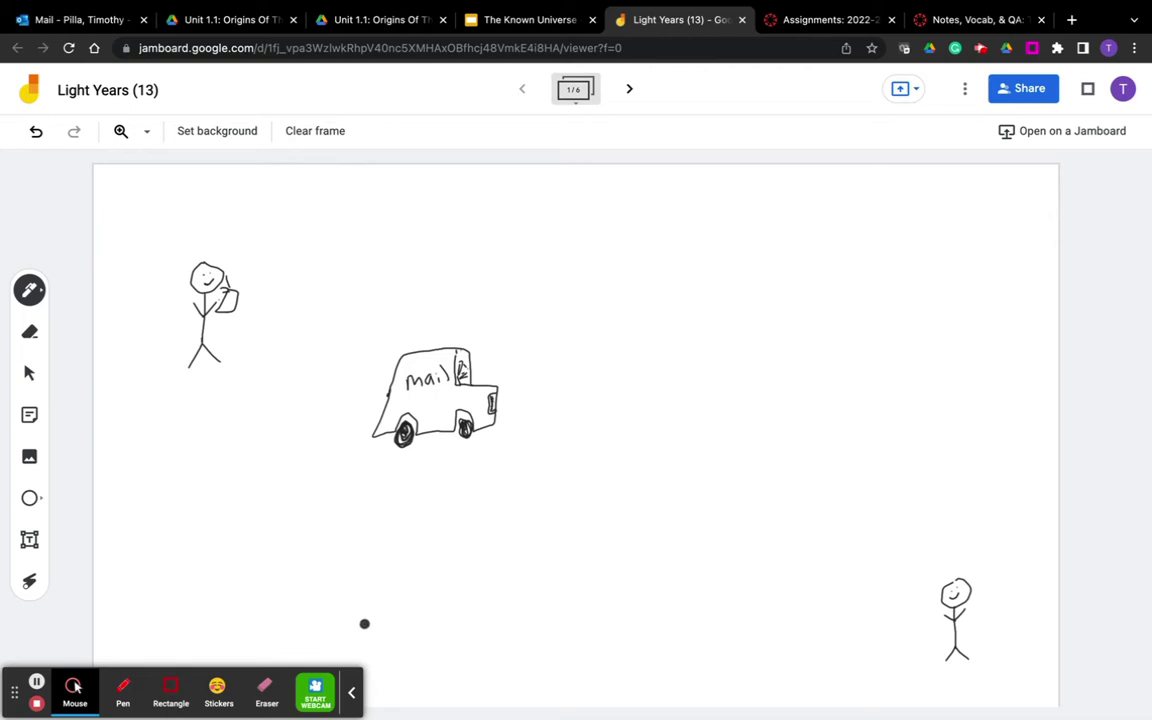
Choose the Text box tool for the Light Years frame.
left_click(351, 692)
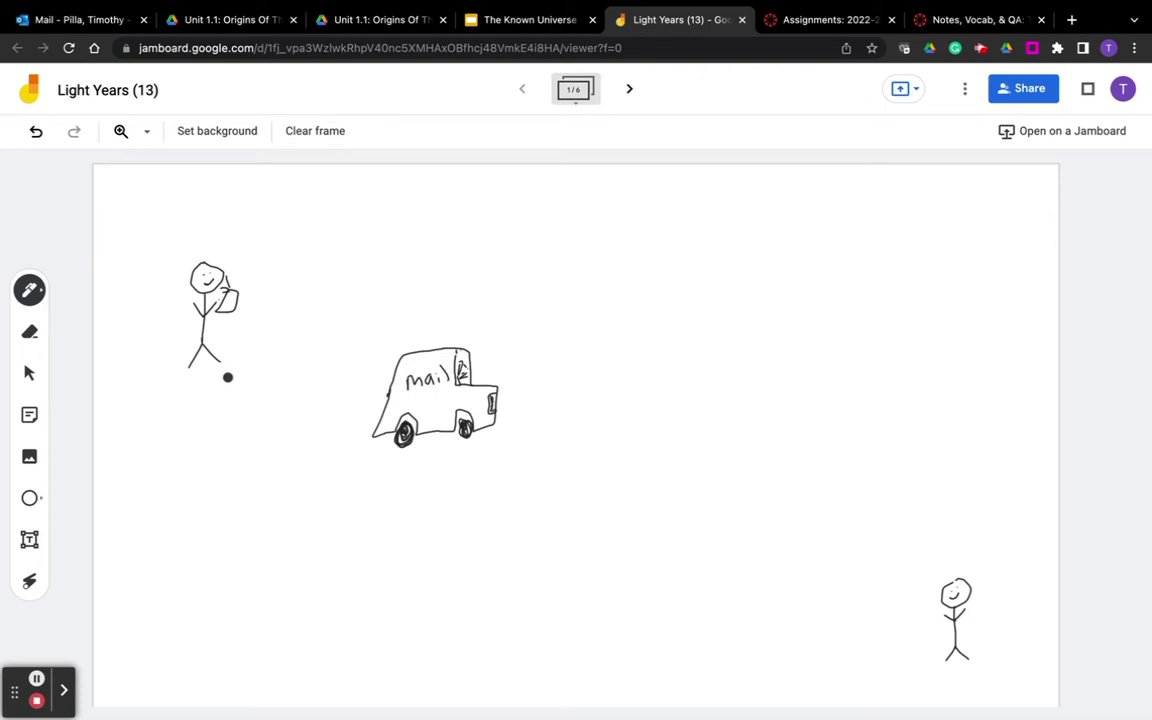
left_click(31, 541)
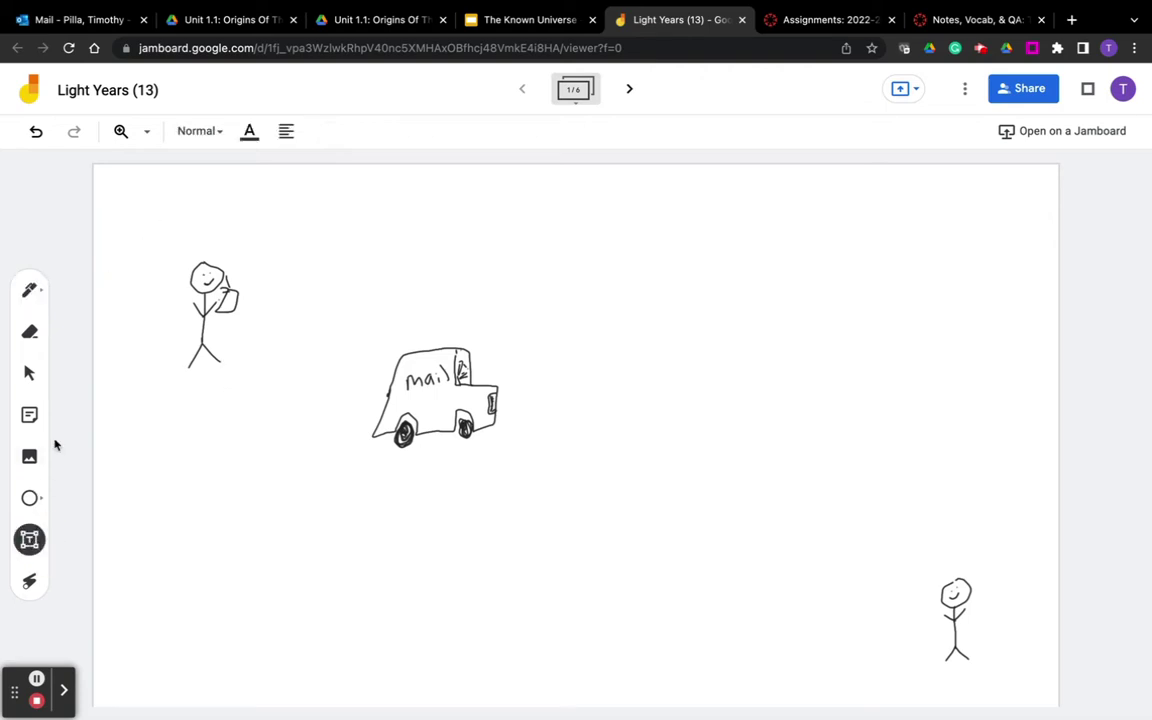
Add a wide top text box reading 'light year the distance light can travel in 1 year (6 trillion miles)'.
left_click_drag(146, 175, 929, 190)
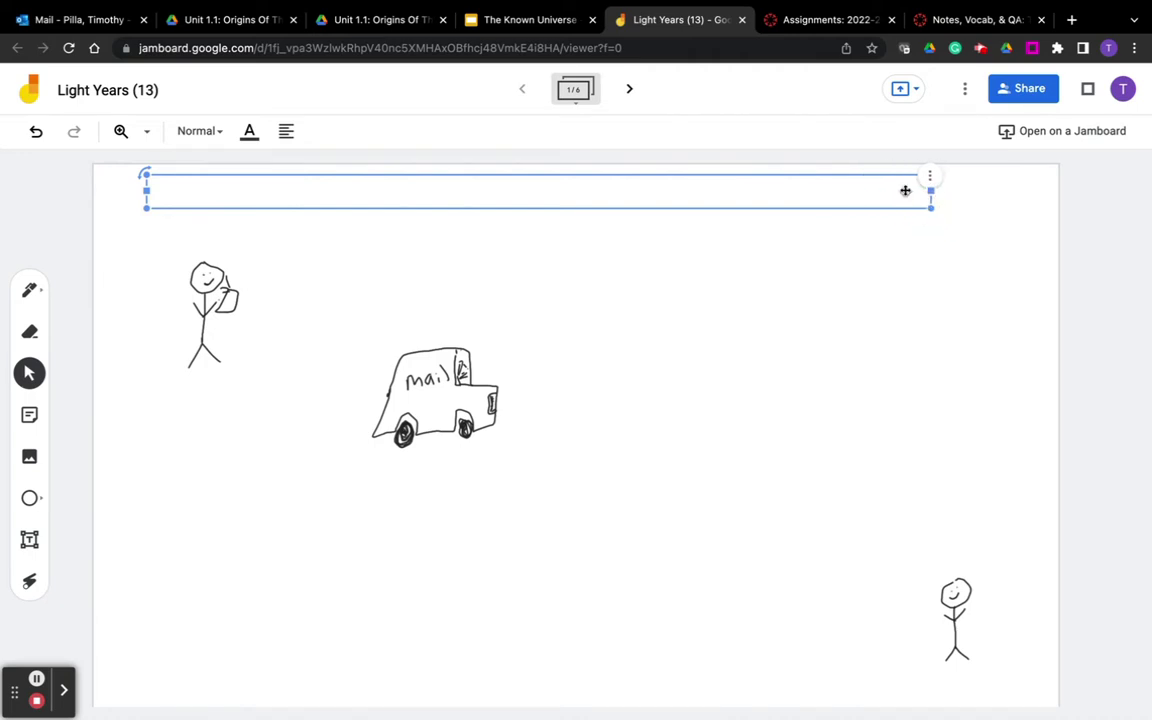
left_click(740, 195)
type("light yreas -")
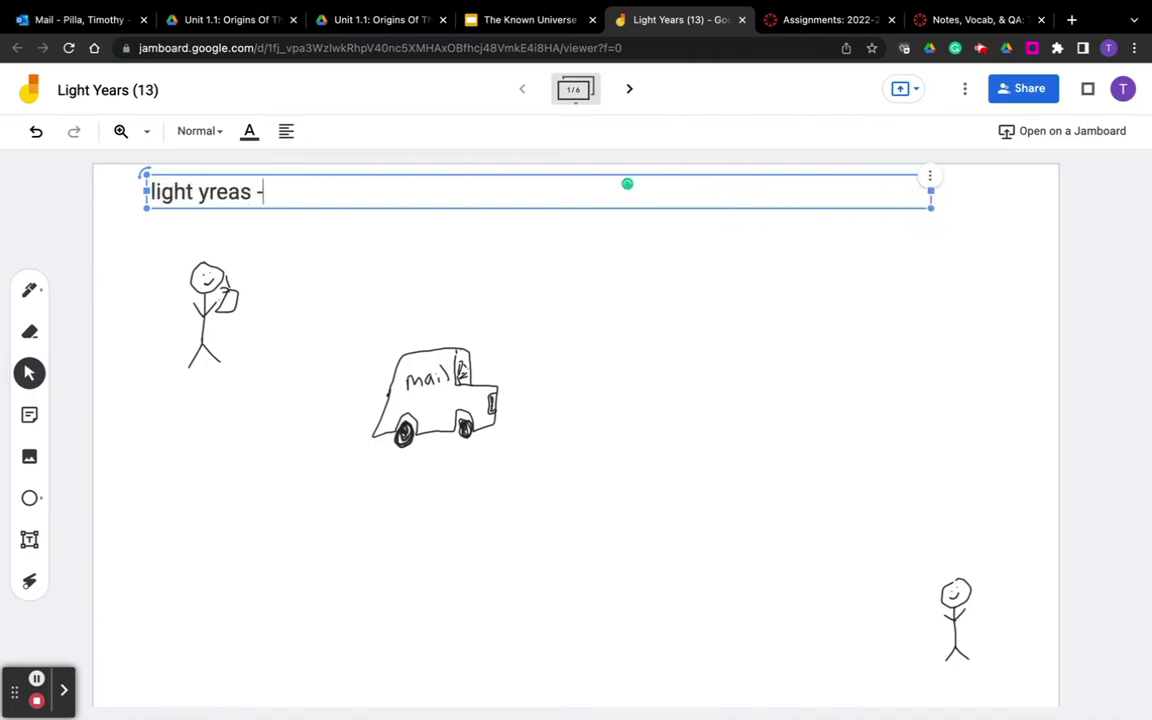
key("Delete")
key("Left")
type("r")
key("Delete")
type("the dista")
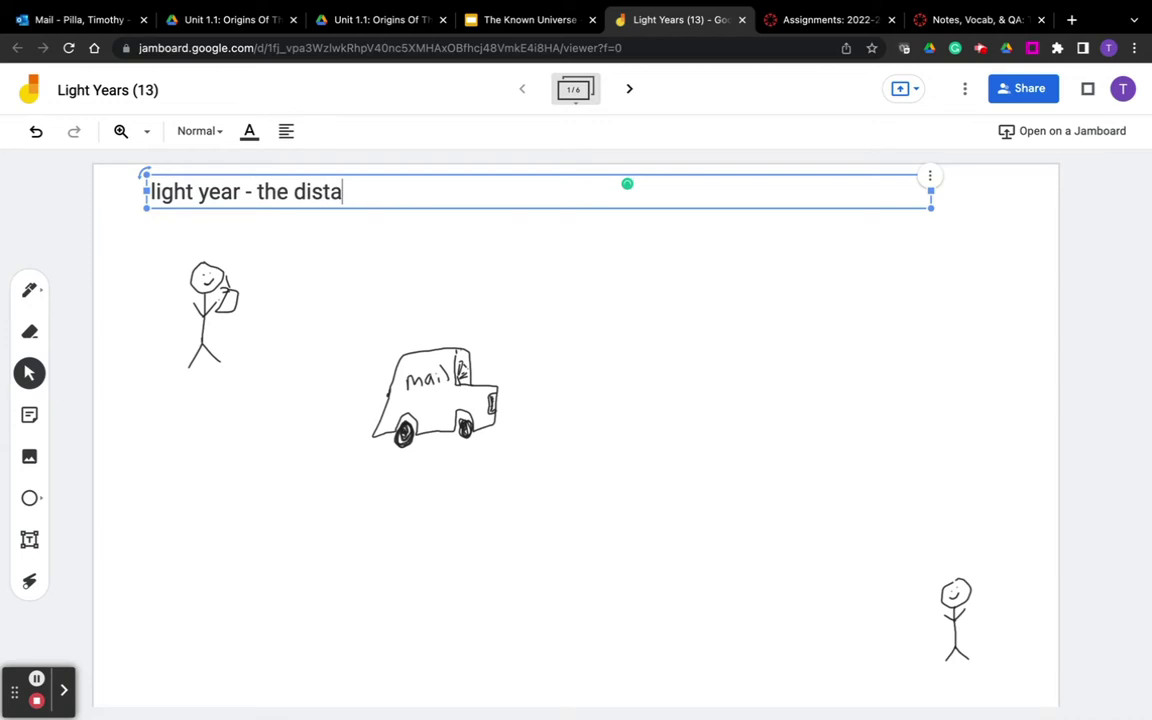
type("nce light can travel")
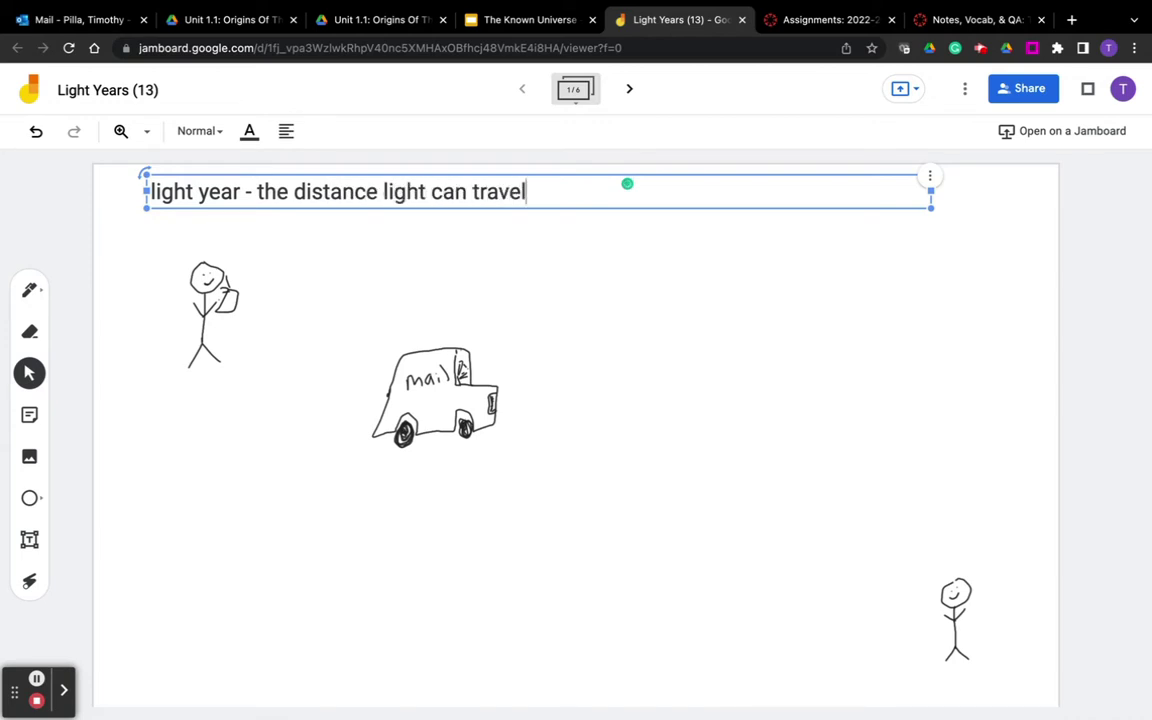
type(" in 1 year ")
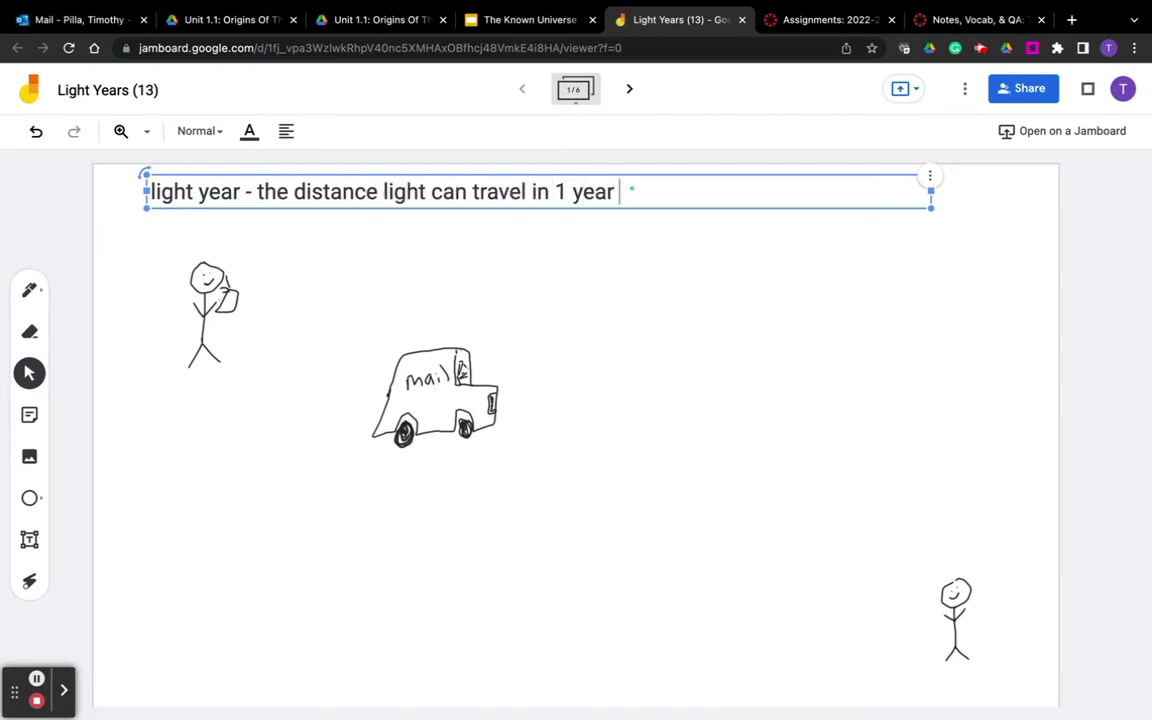
type("(6 trillion miles)")
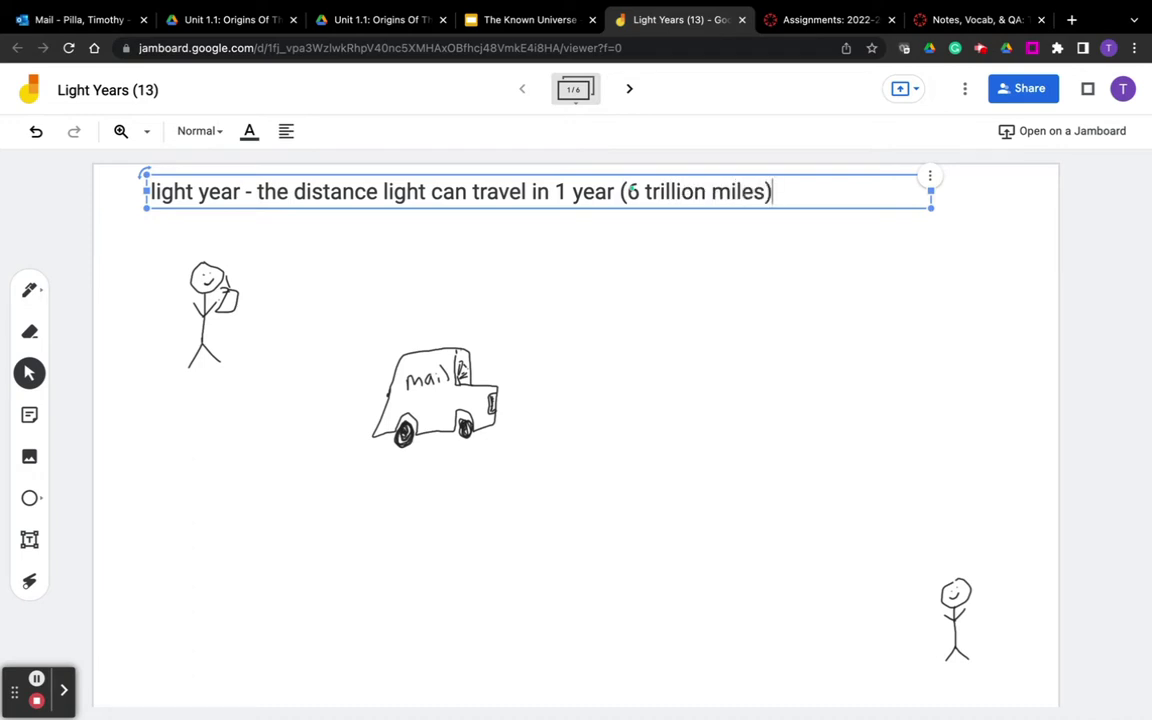
Add a second line 'speed of light (c) = 300,000,000 meters/second = 184,000 miles/second' and finish editing.
key("Return")
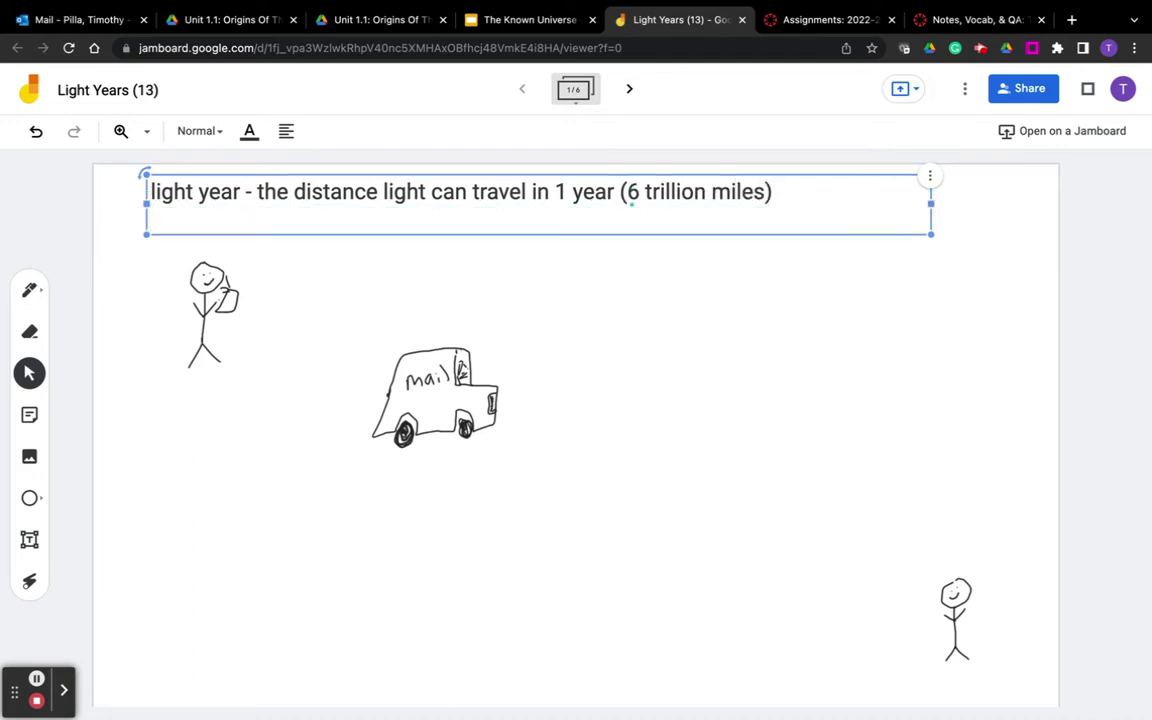
type("speed of light (")
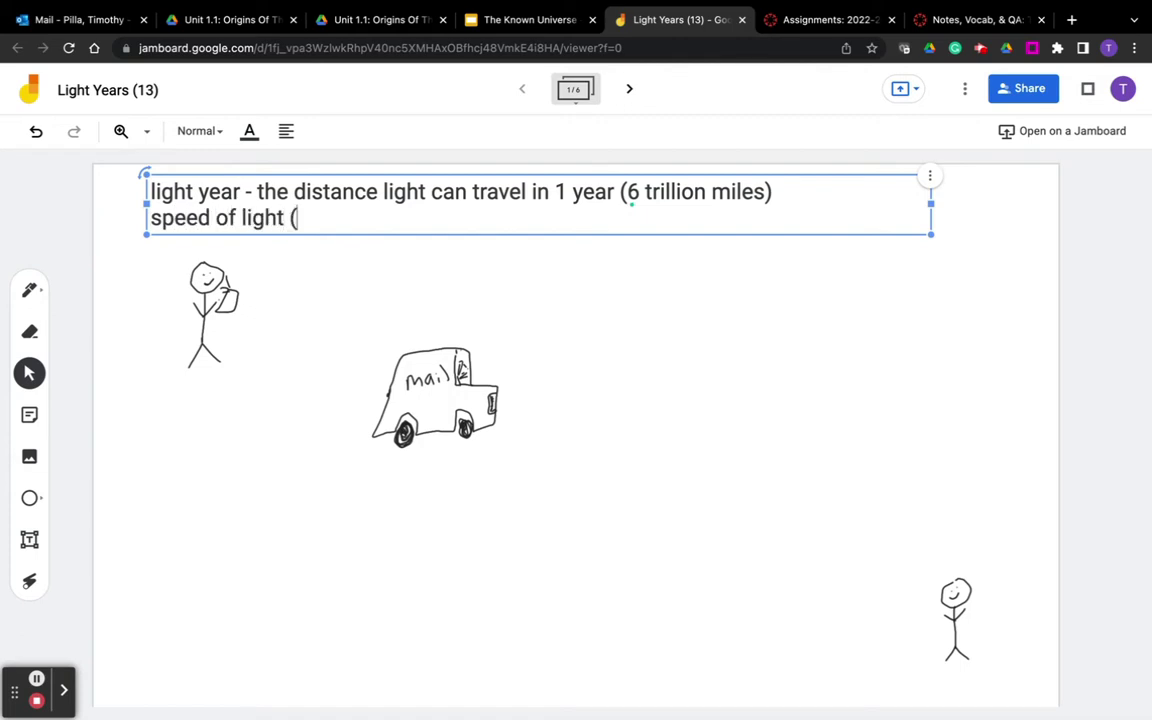
type("c) = 300,")
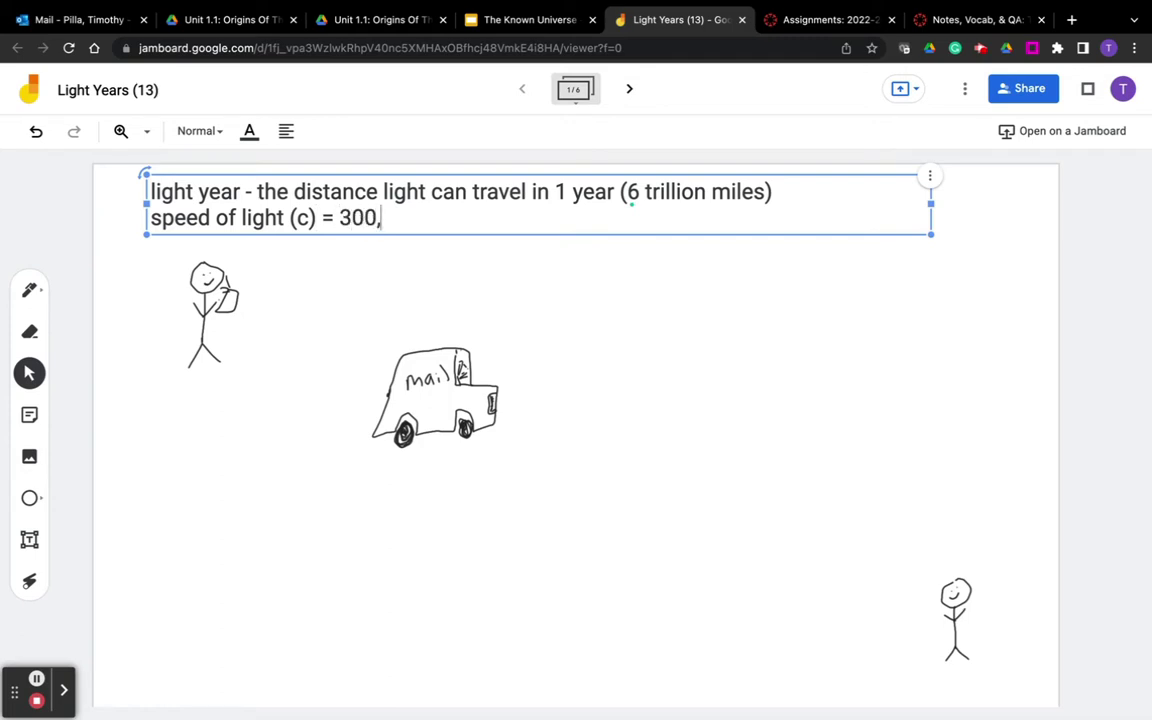
type("000,00")
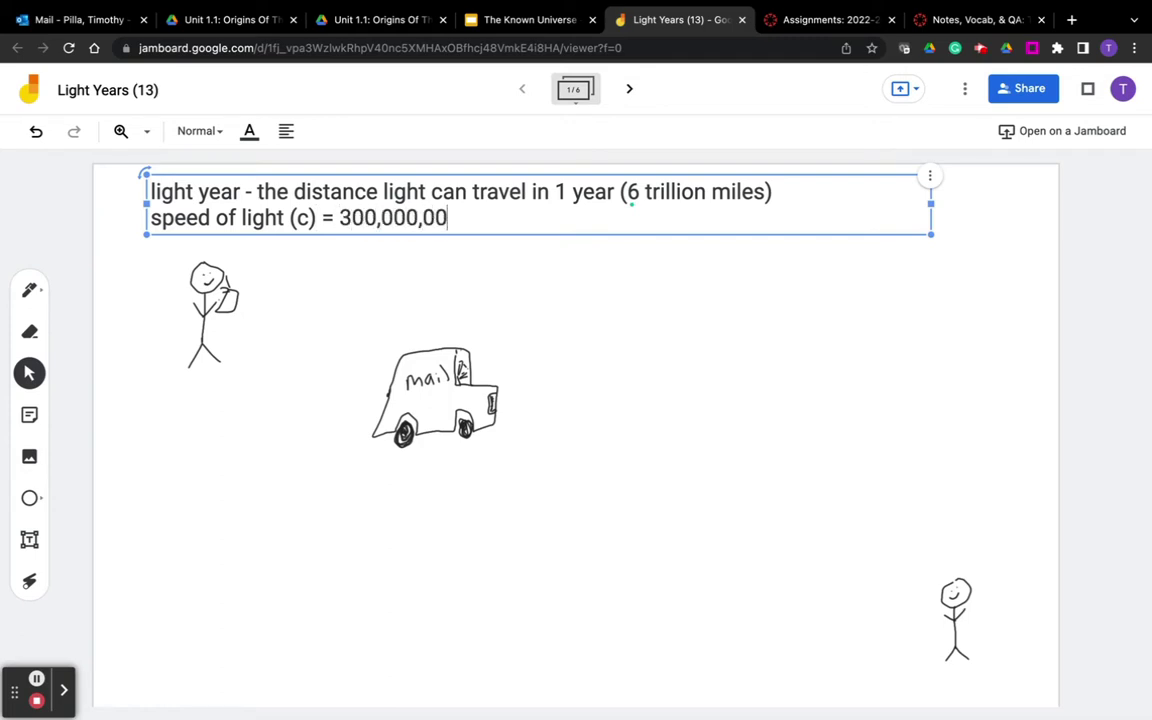
type("0 meters/second")
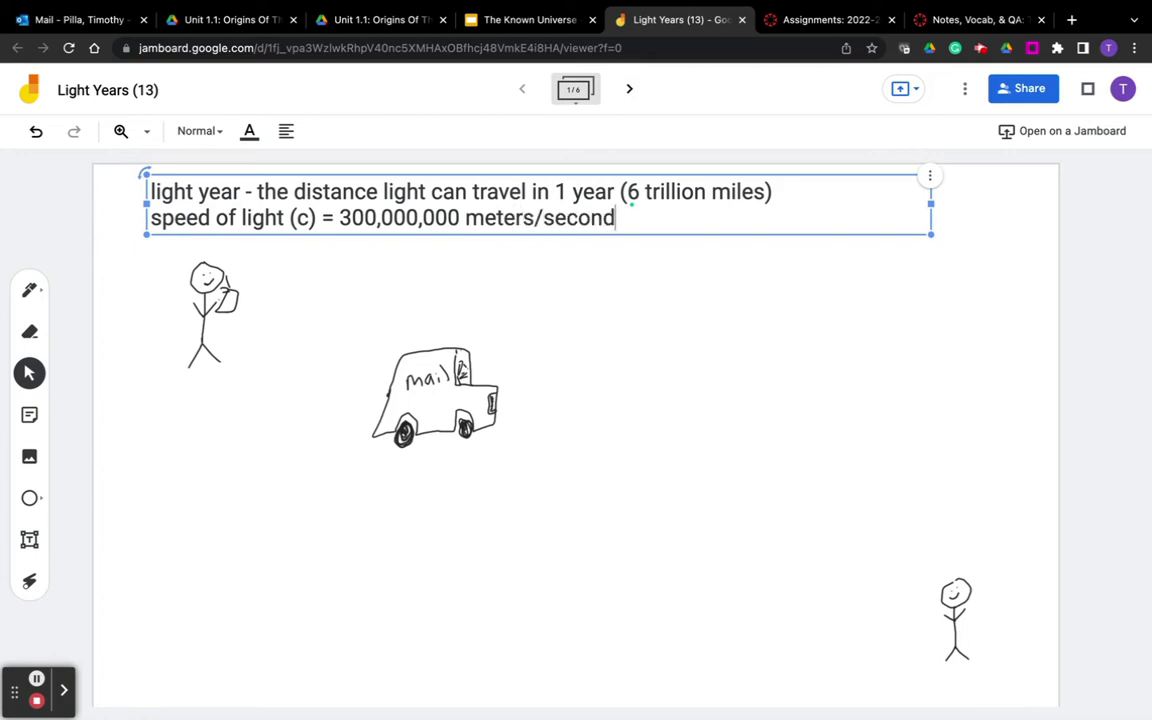
type(" = 184,000 miles")
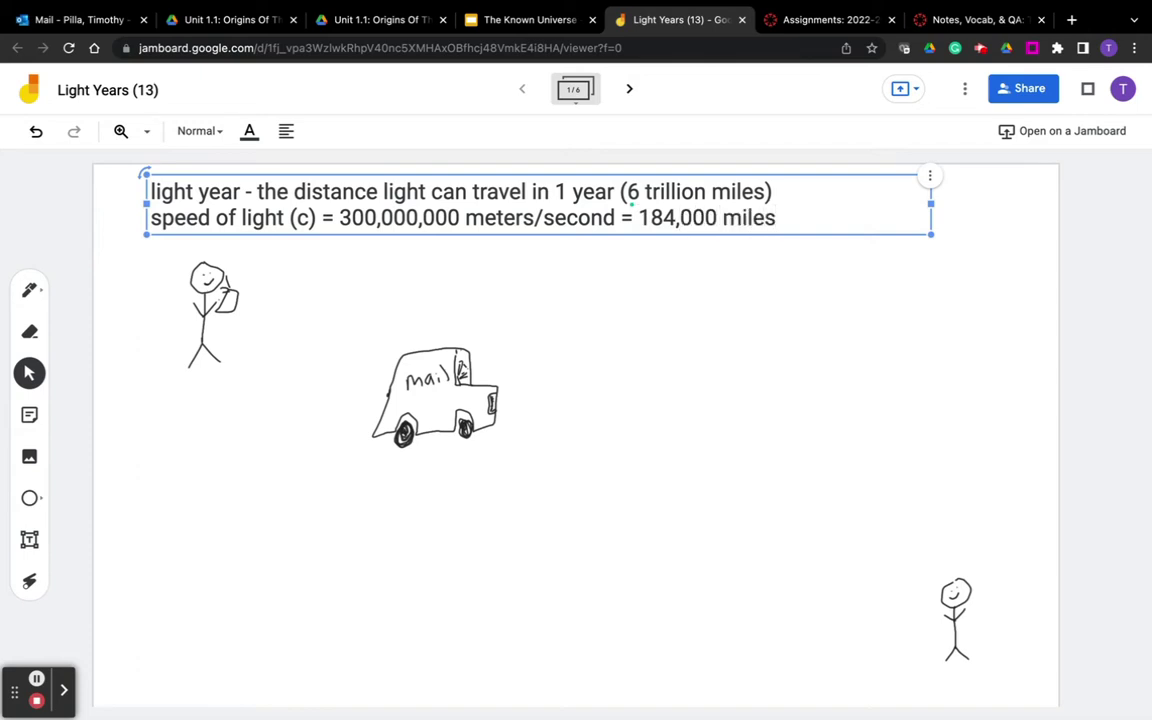
type("/second")
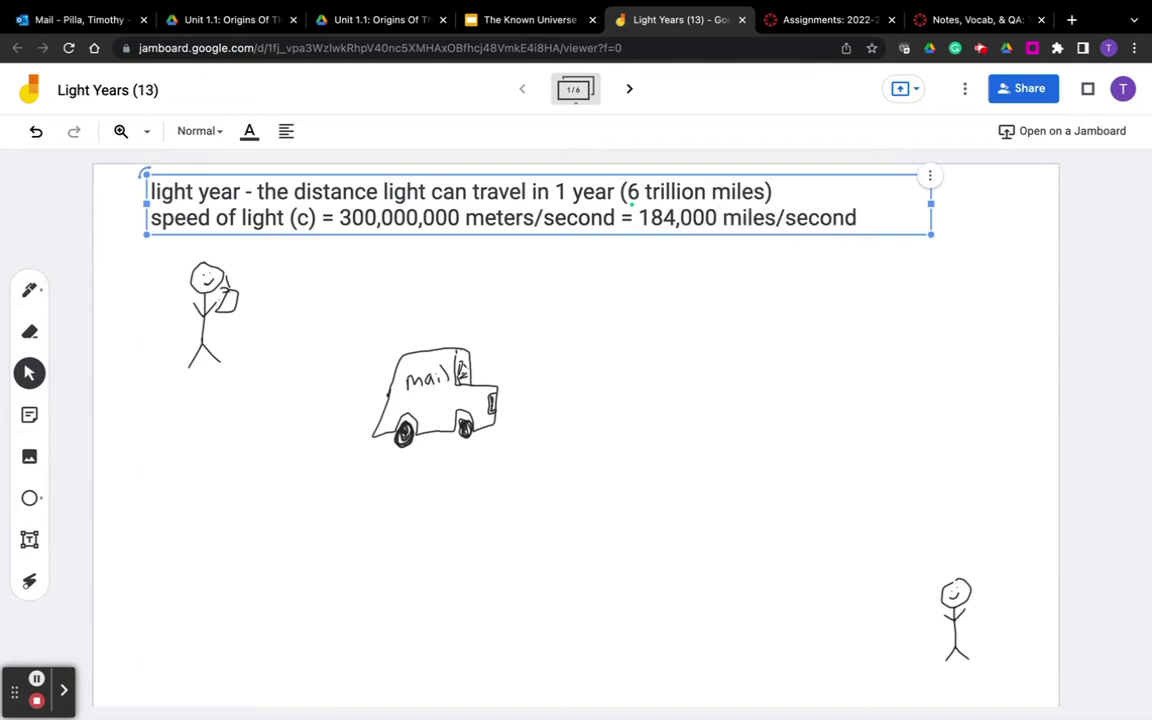
left_click(743, 252)
left_click(148, 178)
key("Return")
key("Escape")
Deselect the note, glance at the Earth and Sun frame, and return to frame 1.
left_click(353, 261)
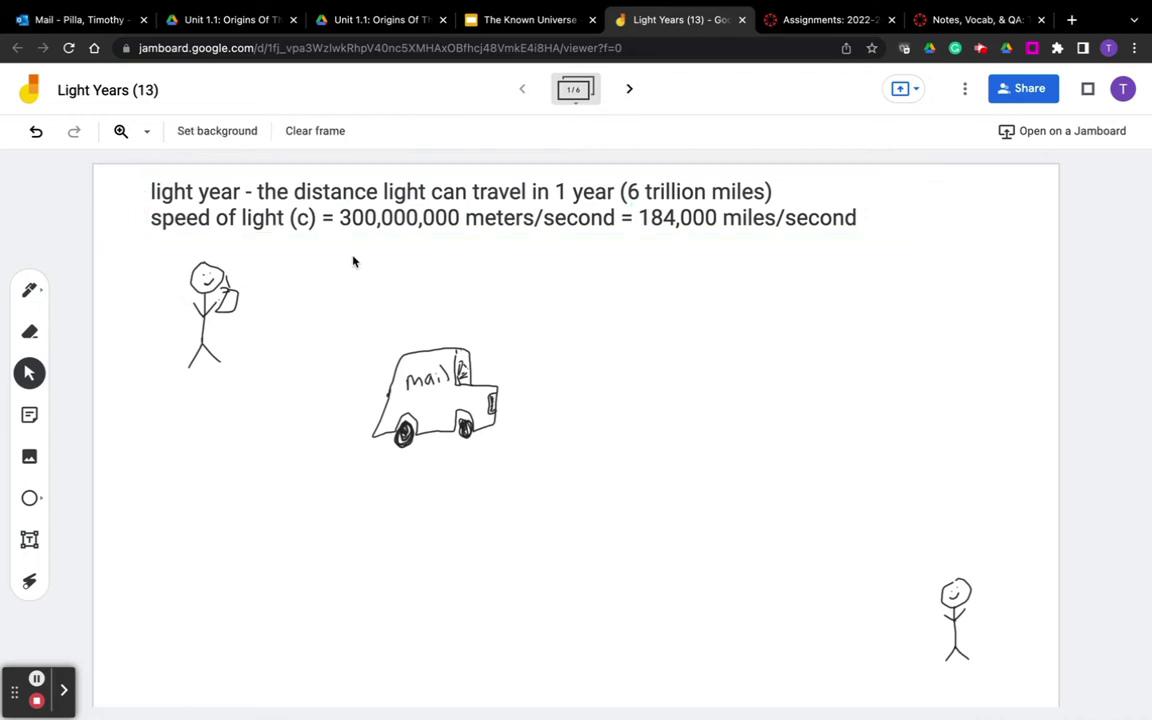
left_click(629, 89)
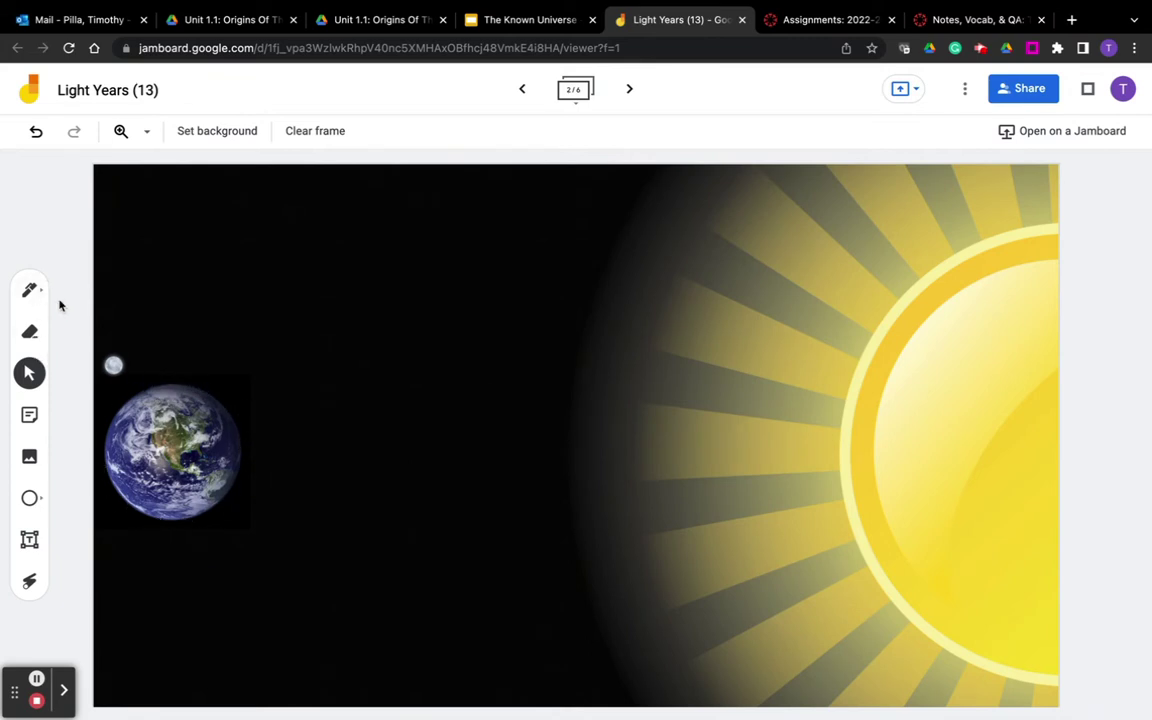
left_click(521, 92)
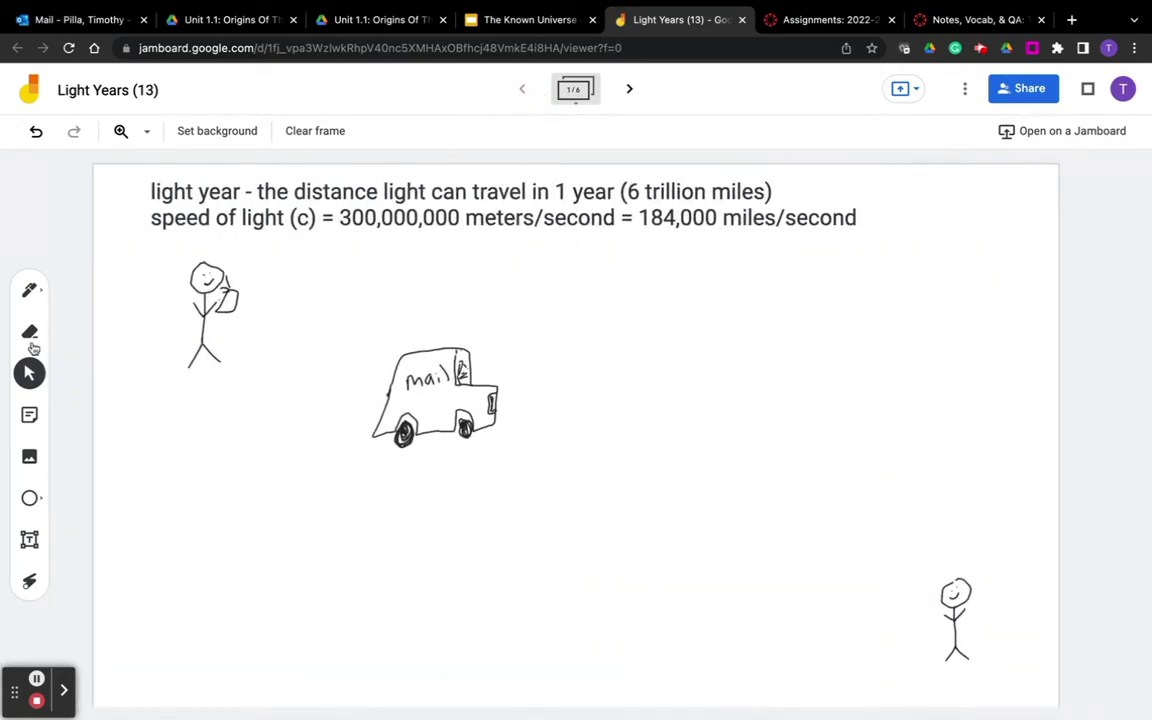
With the Pen, handwrite 25,000 at the right just below the typed notes.
left_click(31, 290)
mouse_move(704, 256)
left_mouse_down()
mouse_move(720, 273)
mouse_move(749, 256)
left_mouse_up()
mouse_move(763, 270)
left_mouse_down()
mouse_move(760, 282)
mouse_move(790, 256)
left_mouse_up()
left_click_drag(805, 255, 812, 257)
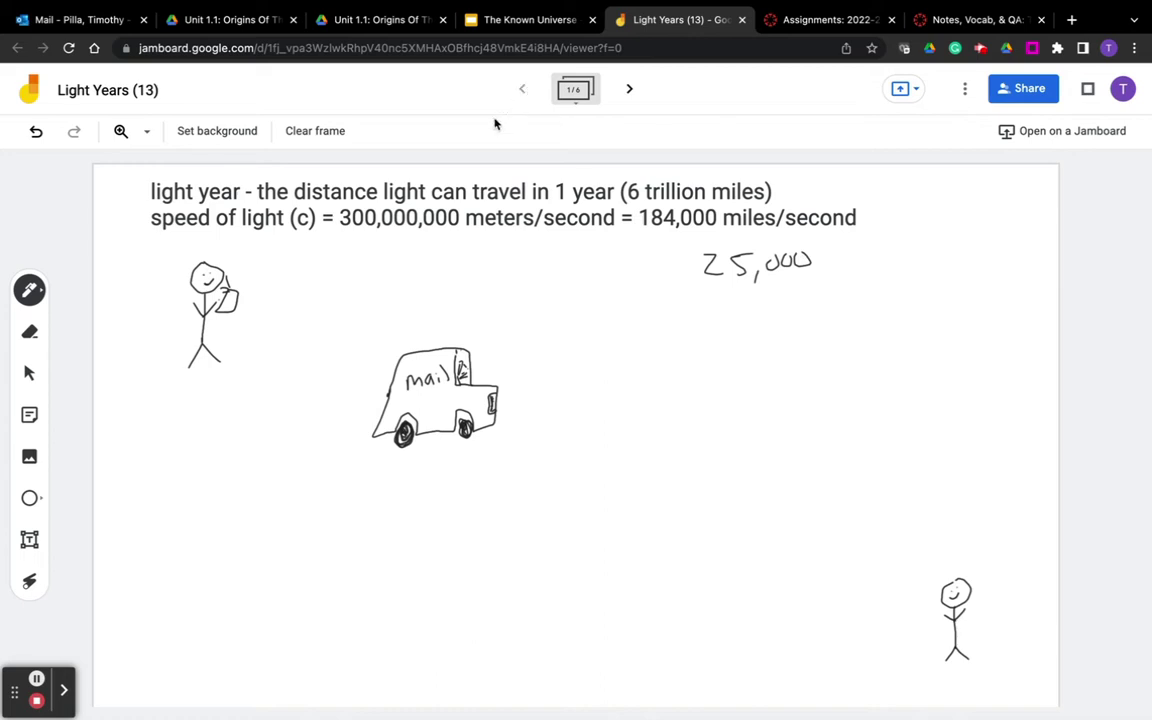
Undo the three pen strokes that wrote 25,000.
left_click(36, 131)
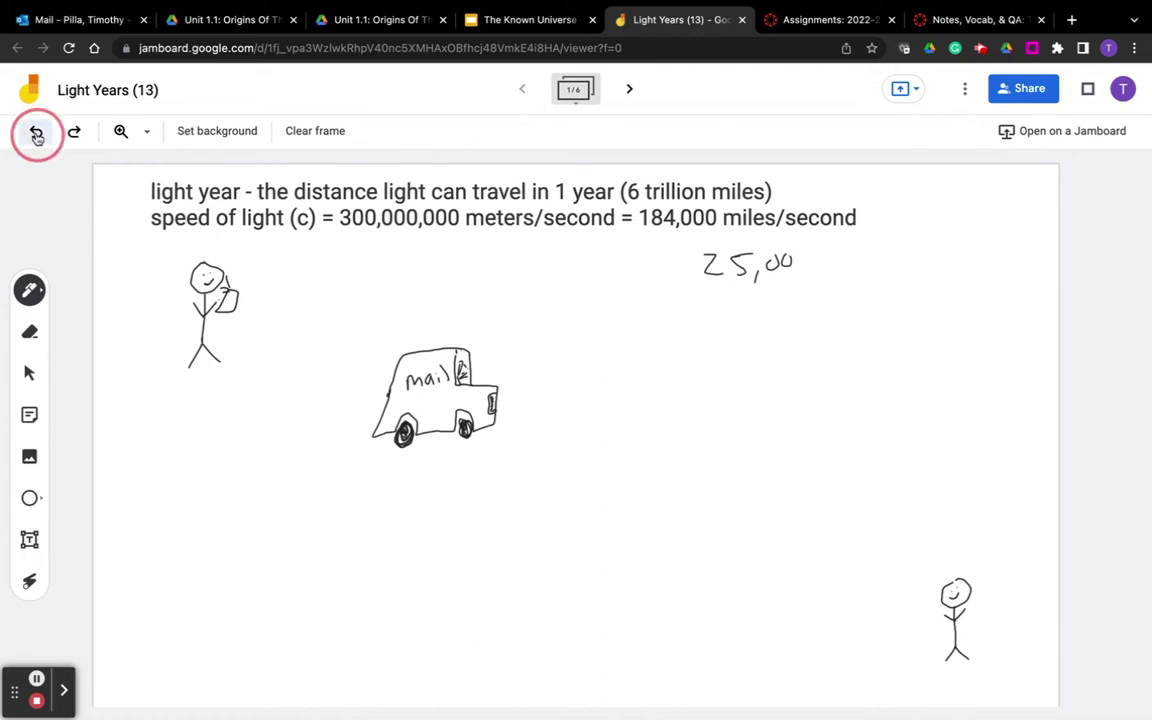
left_click(36, 131)
left_click(36, 131)
left_click(36, 131)
left_click(36, 131)
left_click(36, 131)
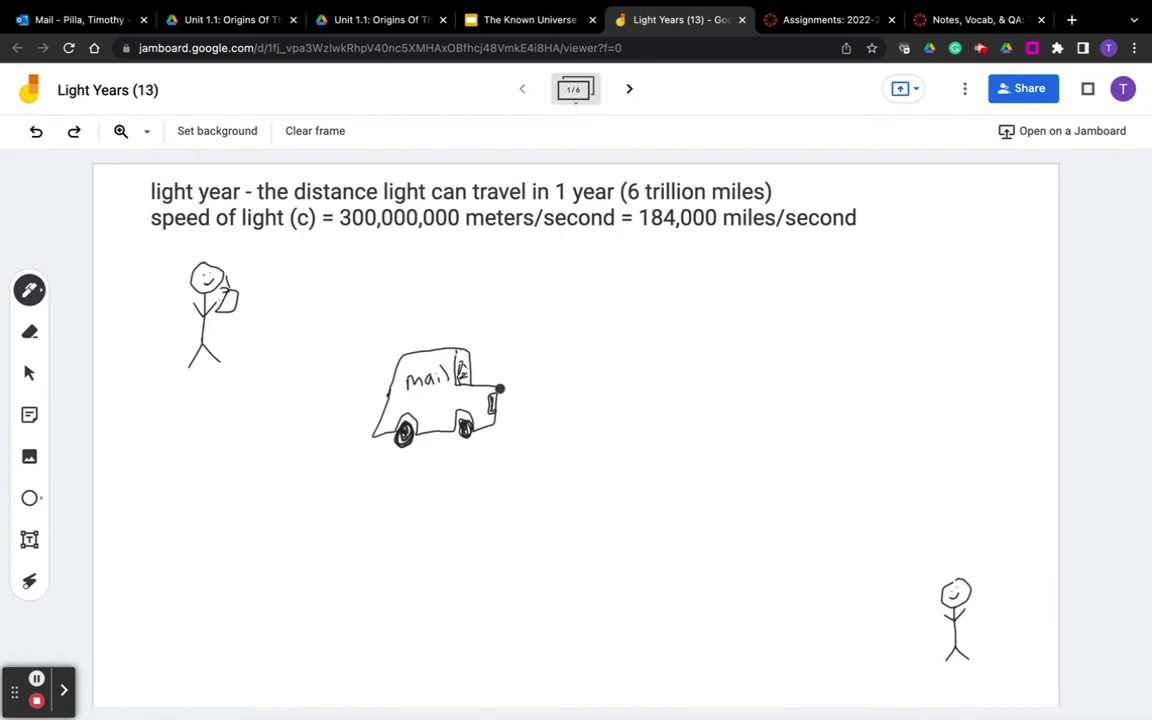
Step forward to the galaxy frame and back to the light-year frame.
left_click(630, 92)
left_click(630, 92)
left_click(524, 89)
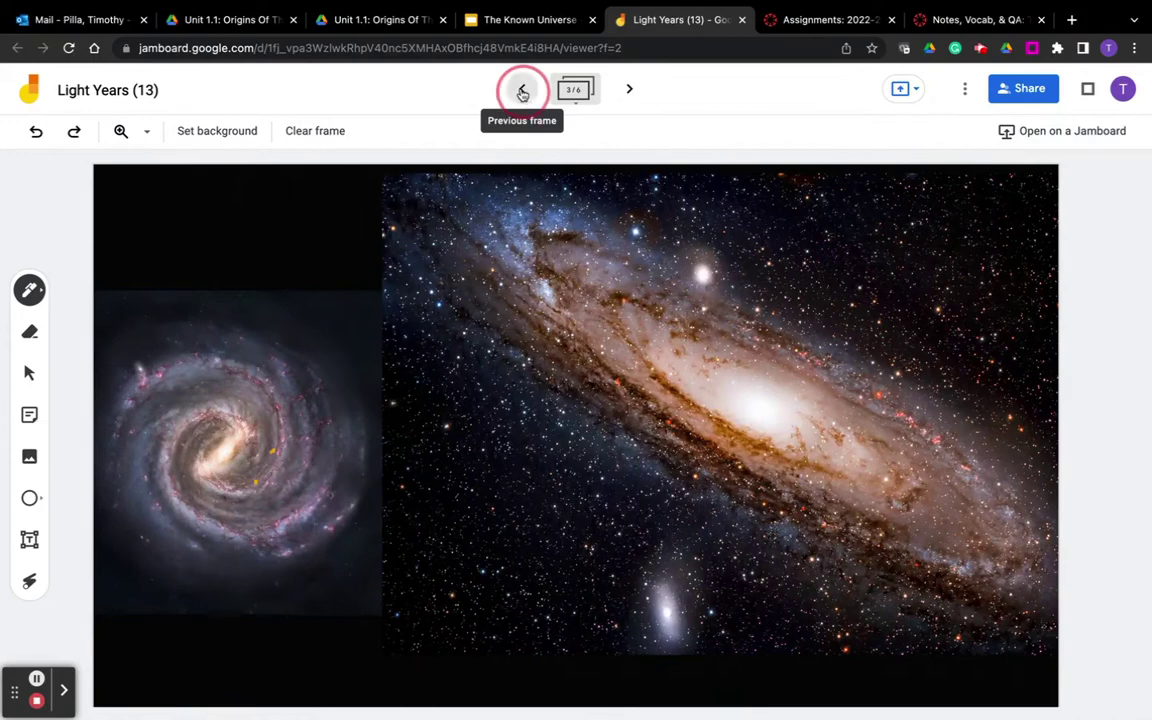
left_click(526, 90)
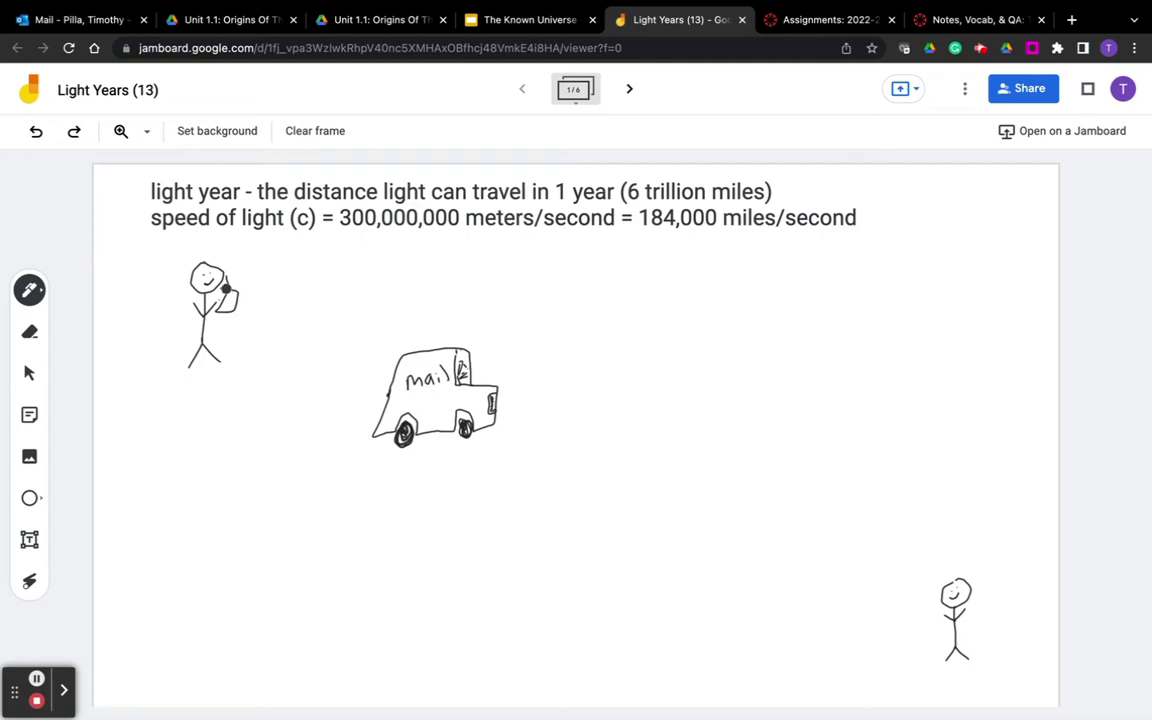
Sketch a framed photo with a figure inside beside the left stick figure.
left_click_drag(230, 285, 225, 297)
mouse_move(282, 257)
left_mouse_down()
mouse_move(291, 306)
mouse_move(327, 256)
mouse_move(283, 257)
mouse_move(311, 278)
mouse_move(299, 287)
mouse_move(312, 308)
left_mouse_up()
left_click(303, 294)
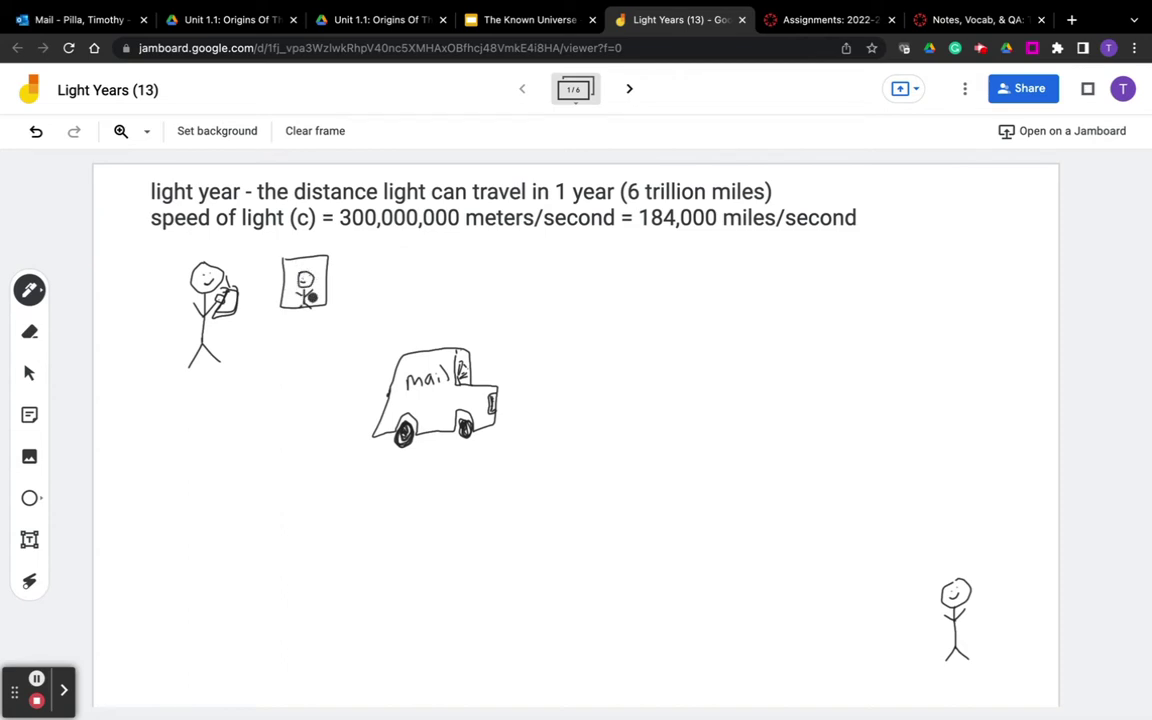
Label the figures NJ and texas, and draw a line from the photo toward the mail truck.
mouse_move(120, 255)
left_mouse_down()
mouse_move(146, 248)
mouse_move(149, 268)
left_mouse_up()
mouse_move(945, 534)
left_mouse_down()
mouse_move(995, 553)
mouse_move(1019, 547)
mouse_move(1013, 564)
left_mouse_up()
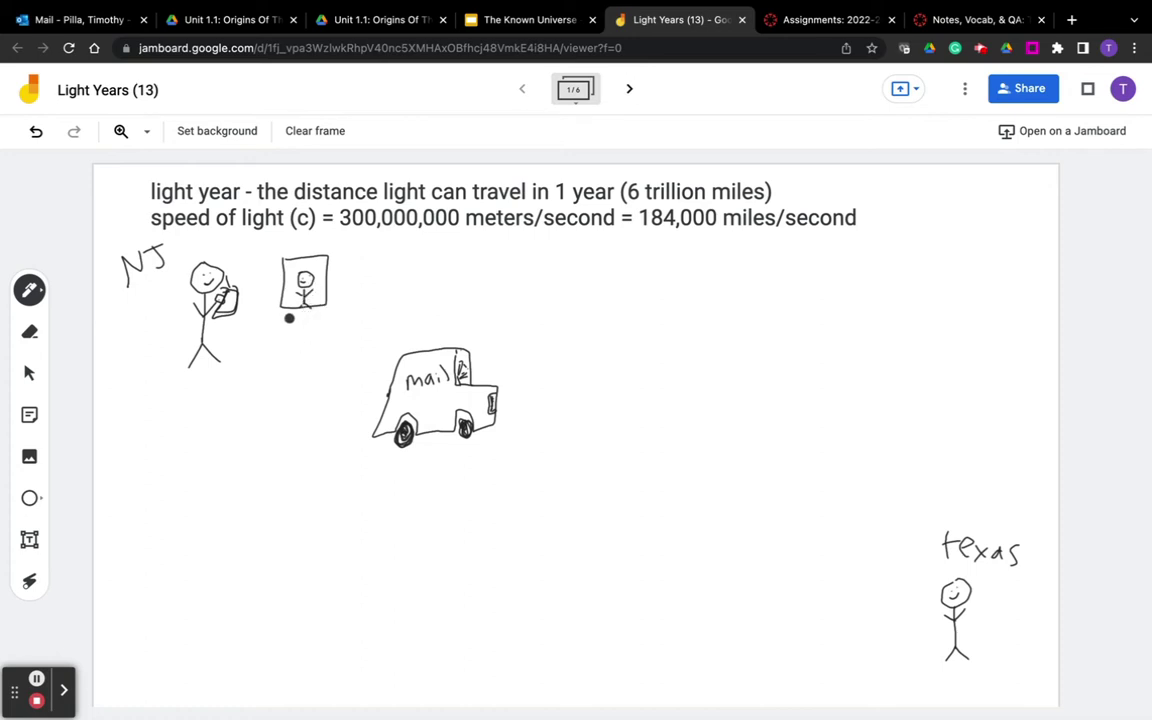
mouse_move(277, 340)
left_mouse_down()
mouse_move(372, 369)
mouse_move(368, 382)
left_mouse_up()
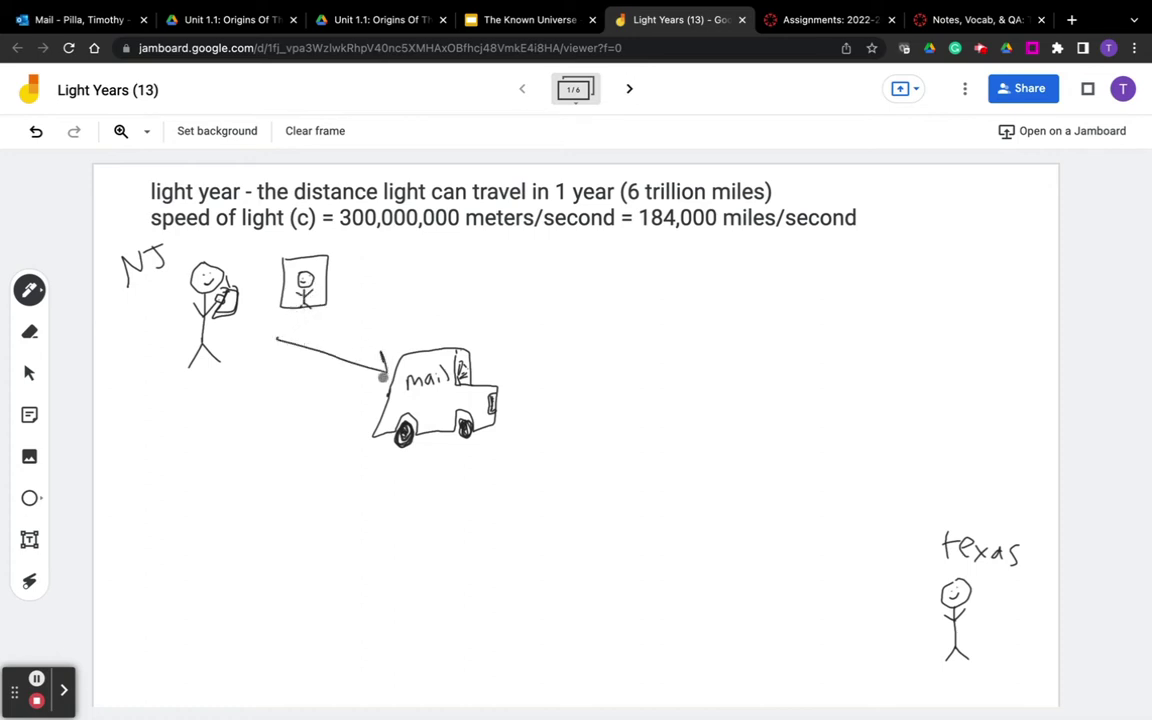
Draw an arrow from the mail truck to texas and write 60 miles/hour under the truck.
mouse_move(510, 423)
left_mouse_down()
mouse_move(930, 585)
mouse_move(905, 609)
left_mouse_up()
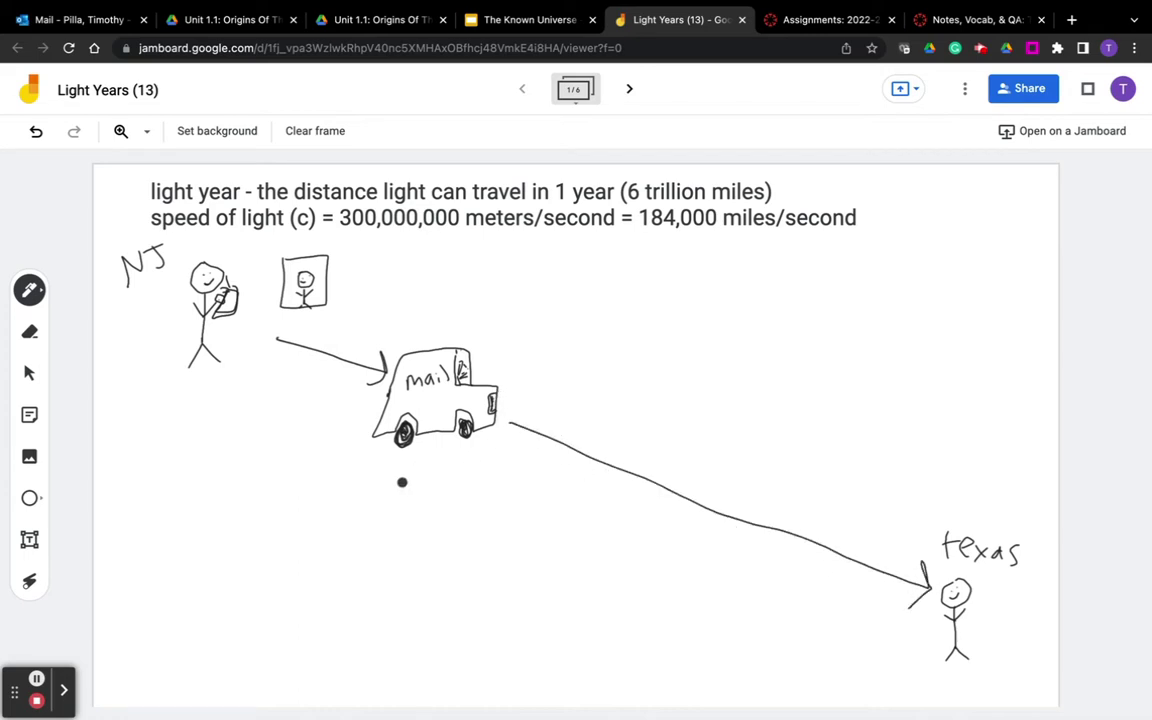
mouse_move(384, 463)
left_mouse_down()
mouse_move(378, 479)
mouse_move(397, 468)
mouse_move(437, 485)
mouse_move(532, 470)
left_mouse_up()
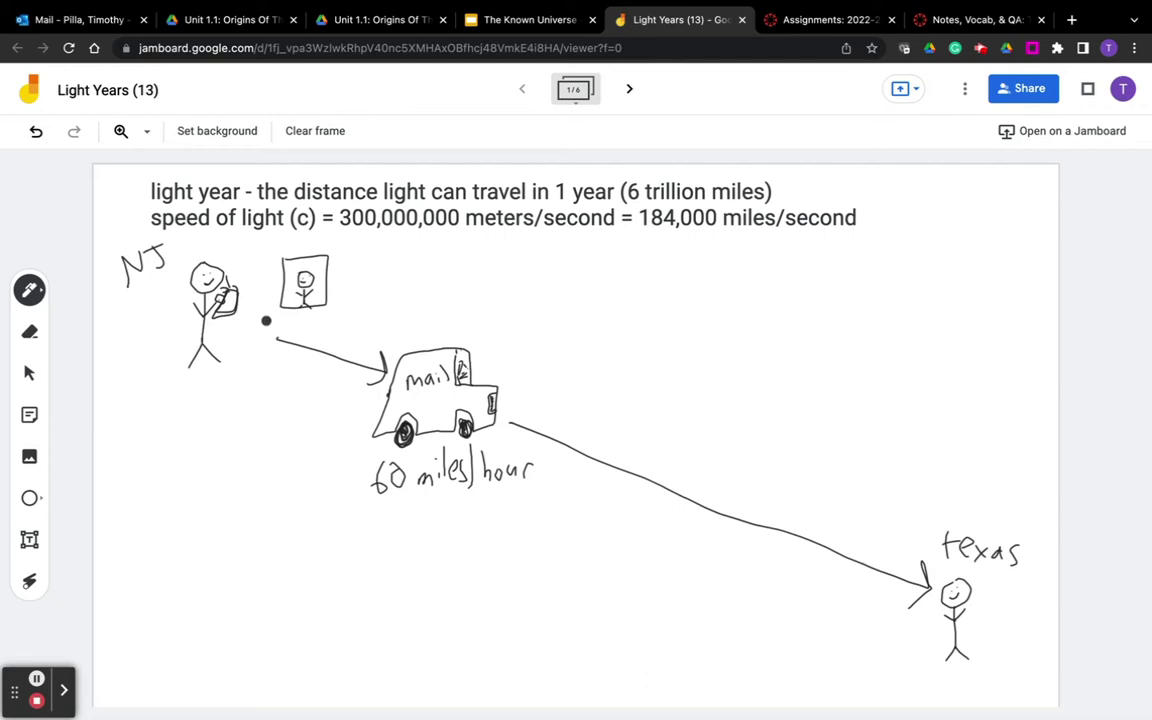
On the Earth and Sun frame, draw a white squiggle from Moon to Earth labelled '1 sec'.
left_click(630, 91)
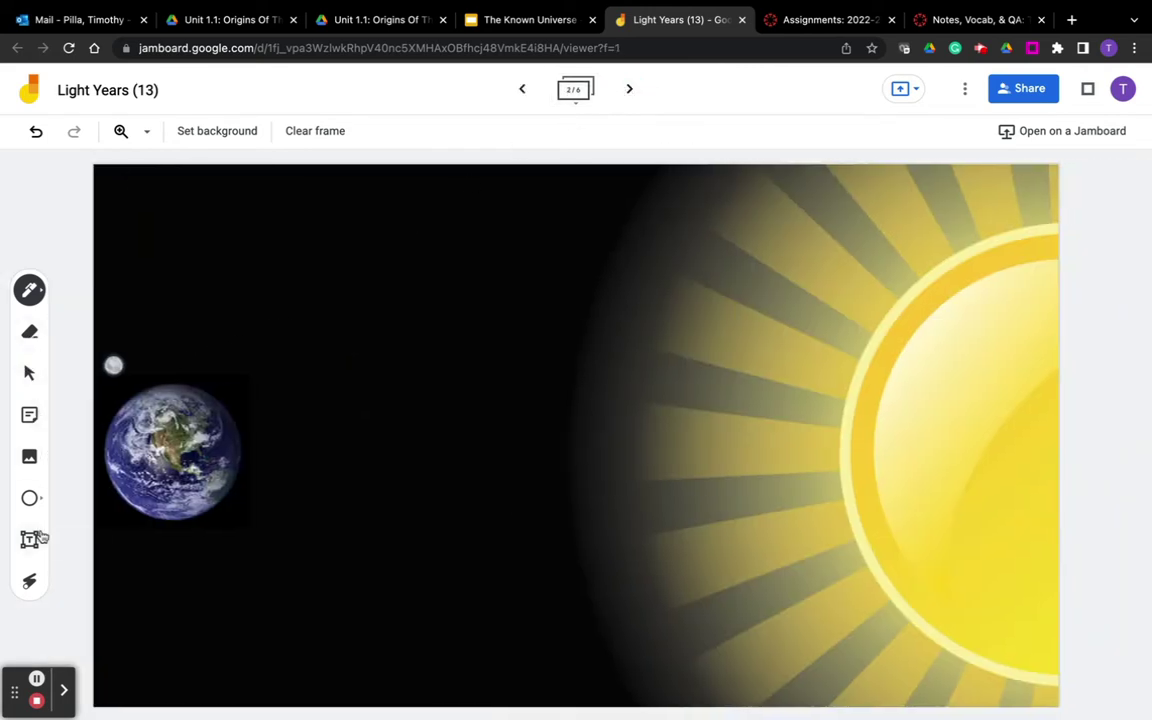
left_click(29, 290)
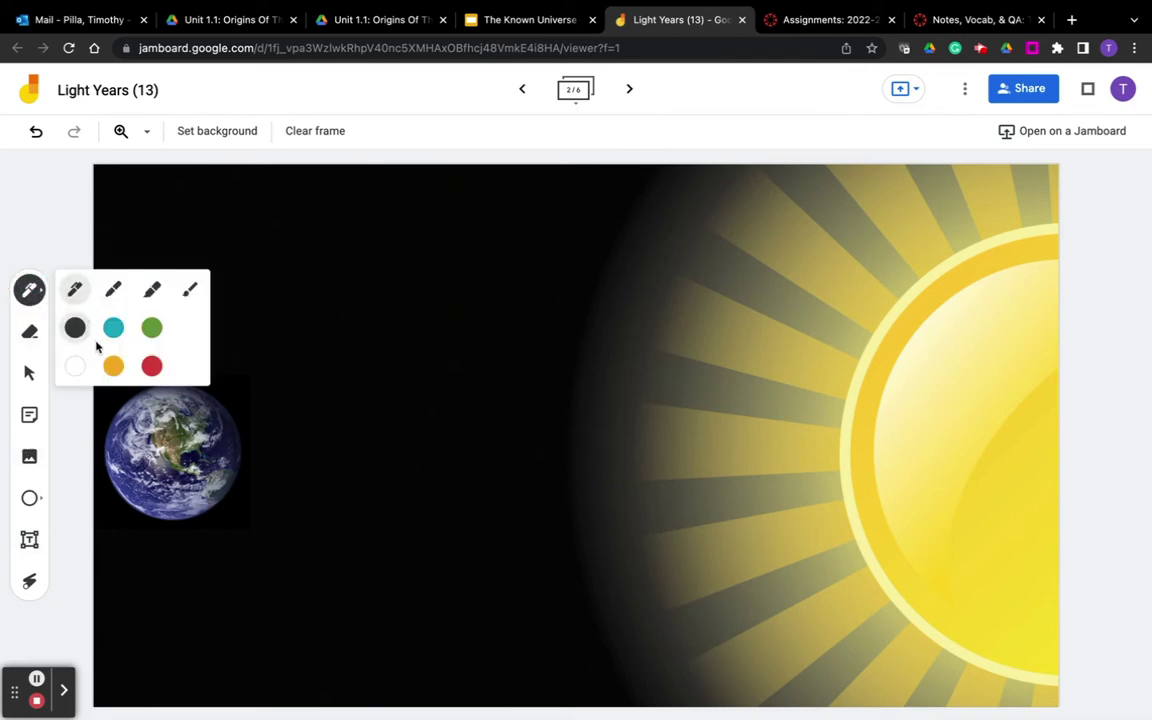
left_click(77, 366)
left_click(244, 311)
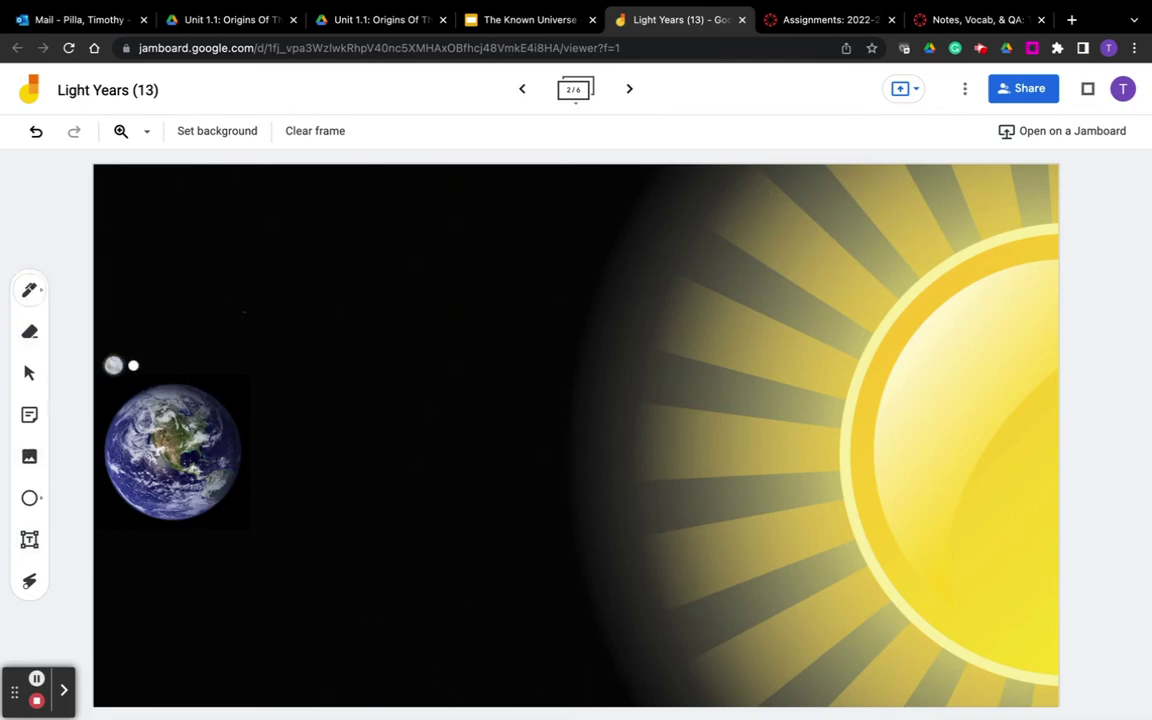
left_click_drag(118, 381, 138, 390)
mouse_move(143, 352)
left_mouse_down()
mouse_move(146, 371)
mouse_move(192, 350)
mouse_move(172, 355)
left_mouse_up()
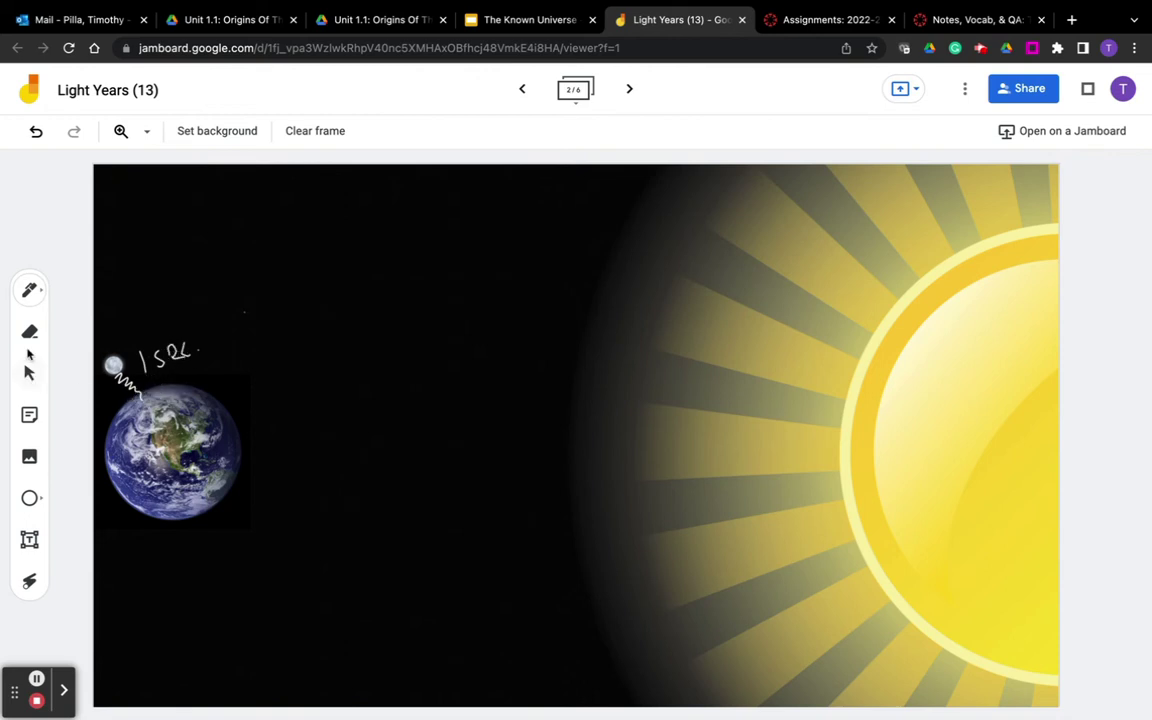
Draw an orange wave from the Sun to Earth and label it '8 minutes'.
left_click(29, 290)
left_click(113, 366)
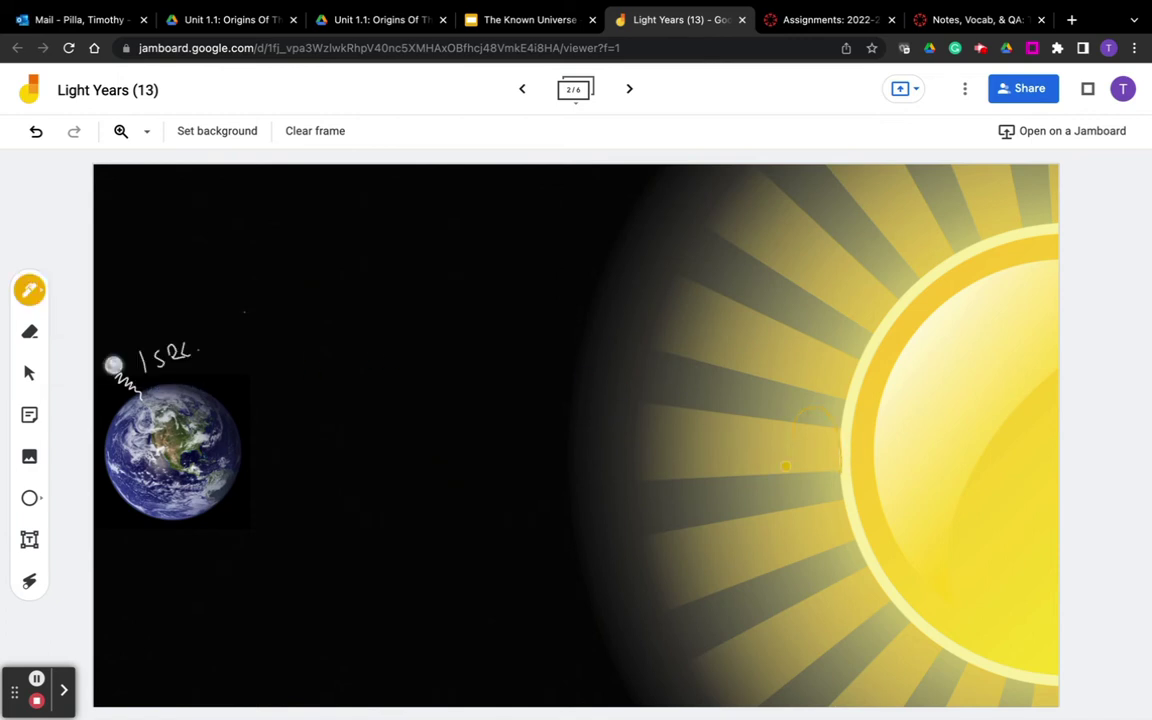
mouse_move(786, 465)
left_mouse_down()
mouse_move(707, 414)
mouse_move(653, 478)
mouse_move(553, 401)
mouse_move(484, 483)
mouse_move(422, 399)
mouse_move(360, 473)
mouse_move(298, 414)
mouse_move(251, 457)
mouse_move(160, 440)
left_mouse_up()
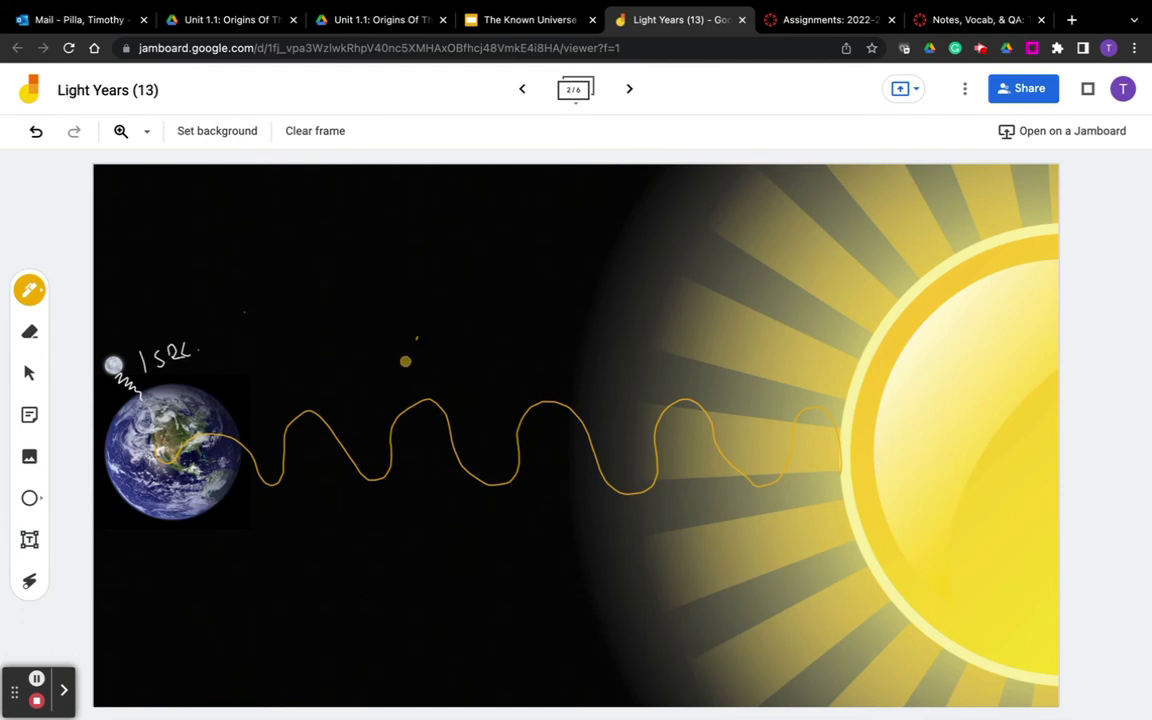
mouse_move(404, 360)
left_mouse_down()
mouse_move(416, 342)
mouse_move(447, 360)
mouse_move(464, 348)
mouse_move(462, 372)
mouse_move(480, 366)
left_mouse_up()
mouse_move(487, 358)
left_mouse_down()
mouse_move(506, 358)
mouse_move(468, 376)
mouse_move(548, 375)
left_mouse_up()
left_click_drag(558, 350, 549, 374)
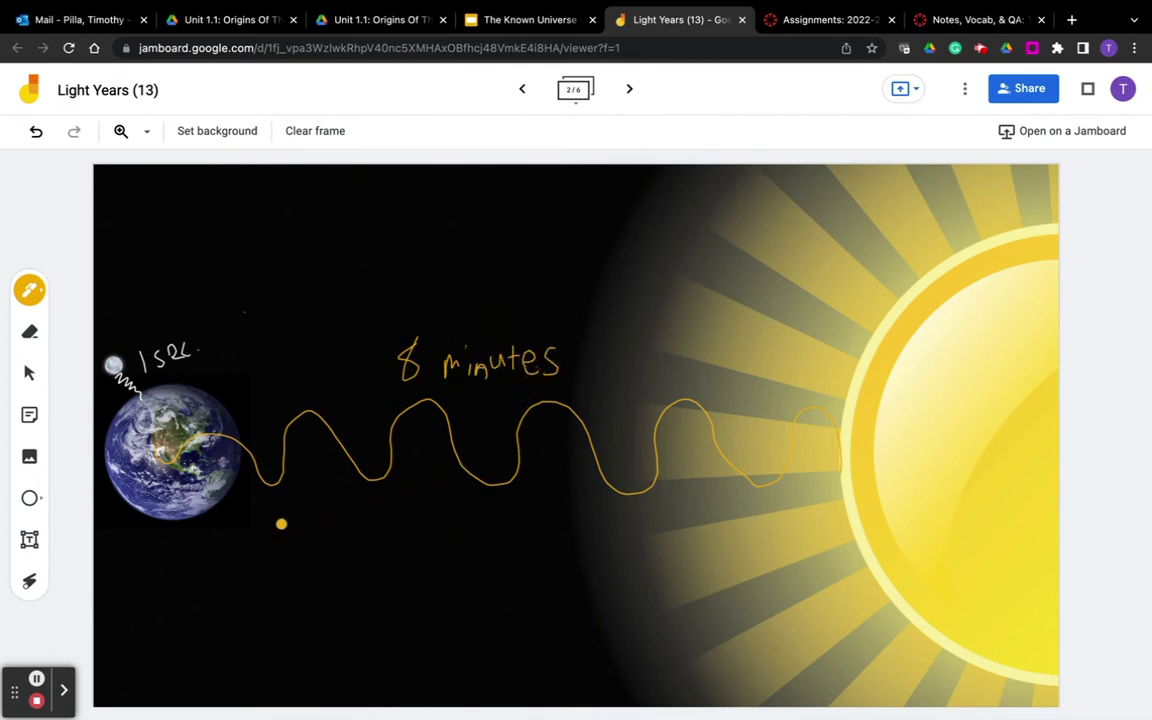
Circle the speed-of-light values in yellow on the light-year frame, then go back to the Sun frame.
left_click(521, 89)
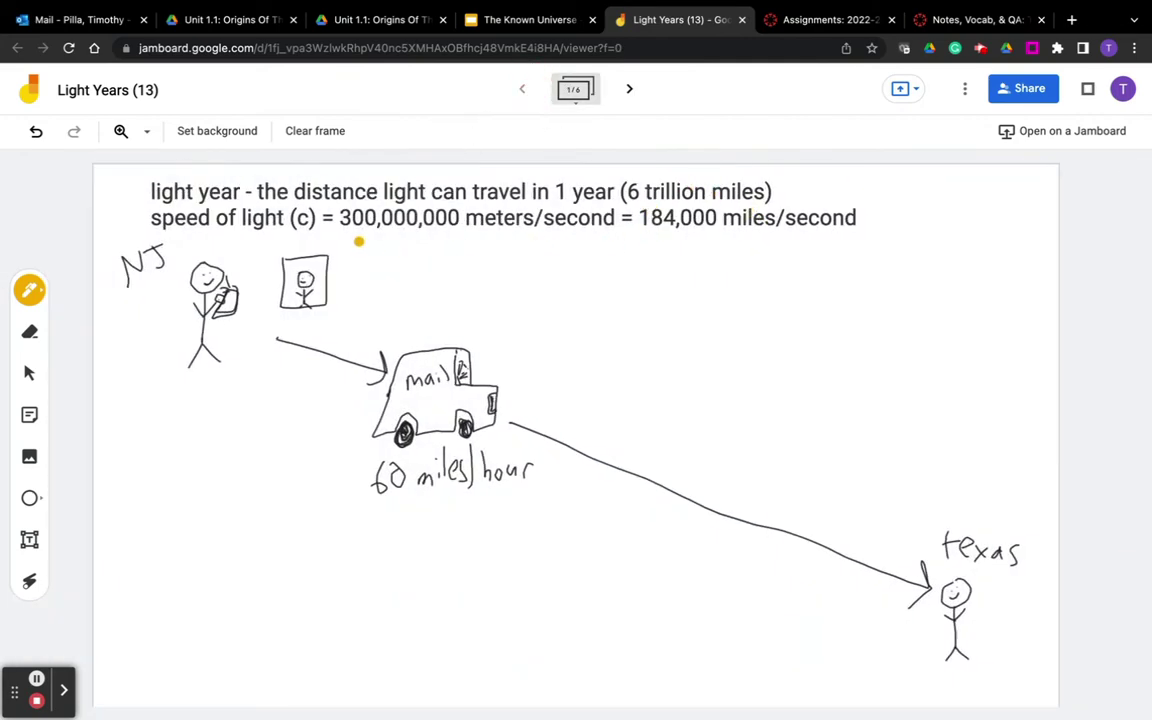
mouse_move(451, 244)
left_mouse_down()
mouse_move(807, 247)
mouse_move(876, 198)
mouse_move(345, 200)
mouse_move(340, 220)
left_mouse_up()
left_click(629, 89)
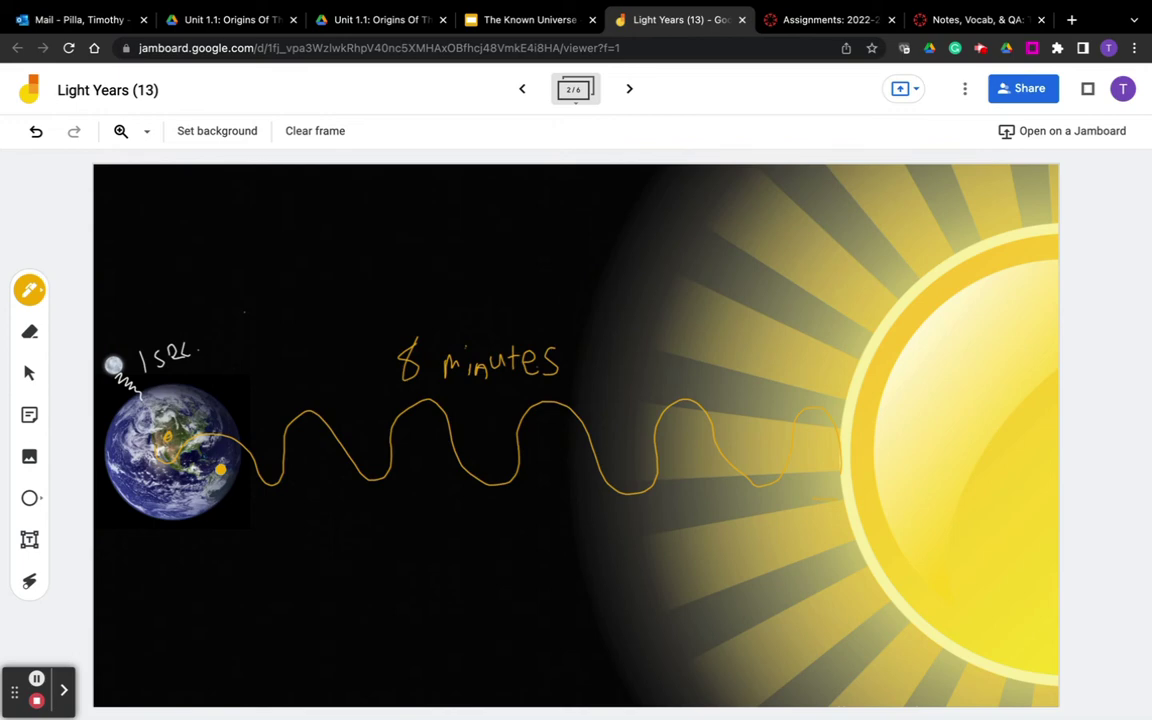
On the galaxies frame, handwrite '4.3 light years' at the top left.
left_click(627, 91)
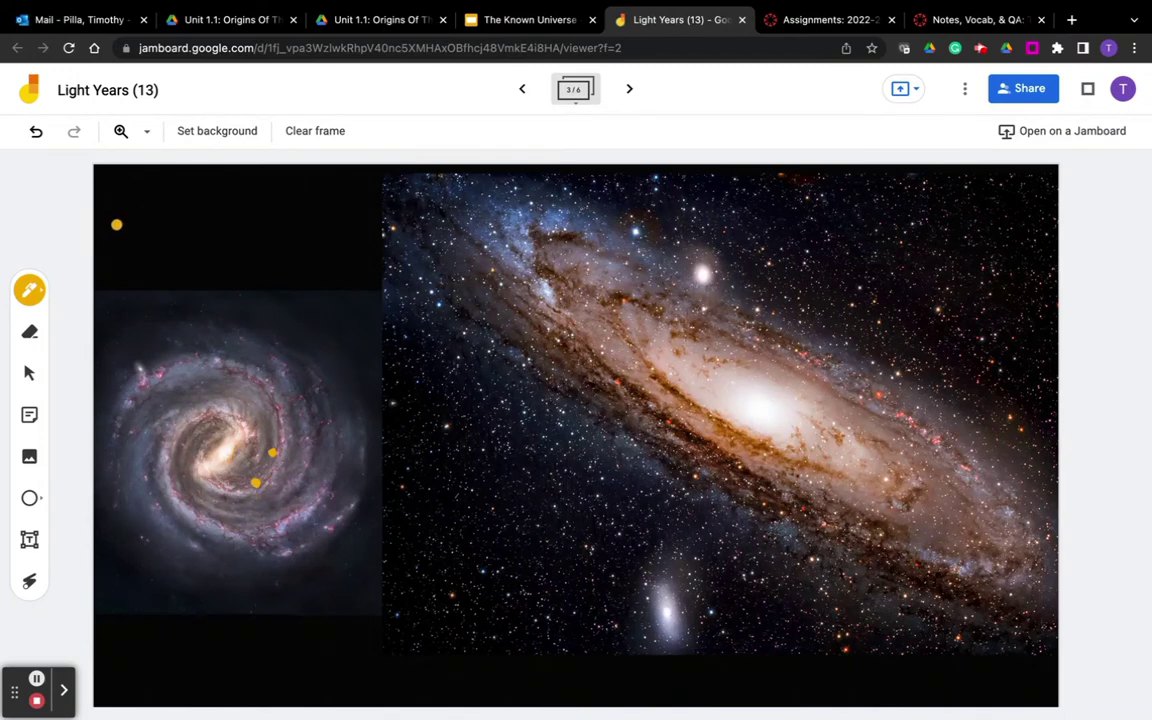
mouse_move(117, 222)
left_mouse_down()
mouse_move(133, 234)
mouse_move(131, 253)
mouse_move(205, 247)
mouse_move(215, 258)
left_mouse_up()
left_click(150, 250)
mouse_move(228, 215)
left_mouse_down()
mouse_move(241, 245)
mouse_move(255, 220)
mouse_move(242, 270)
mouse_move(265, 262)
left_mouse_up()
mouse_move(279, 251)
left_mouse_down()
mouse_move(282, 262)
mouse_move(293, 250)
left_mouse_up()
left_click_drag(306, 245, 297, 263)
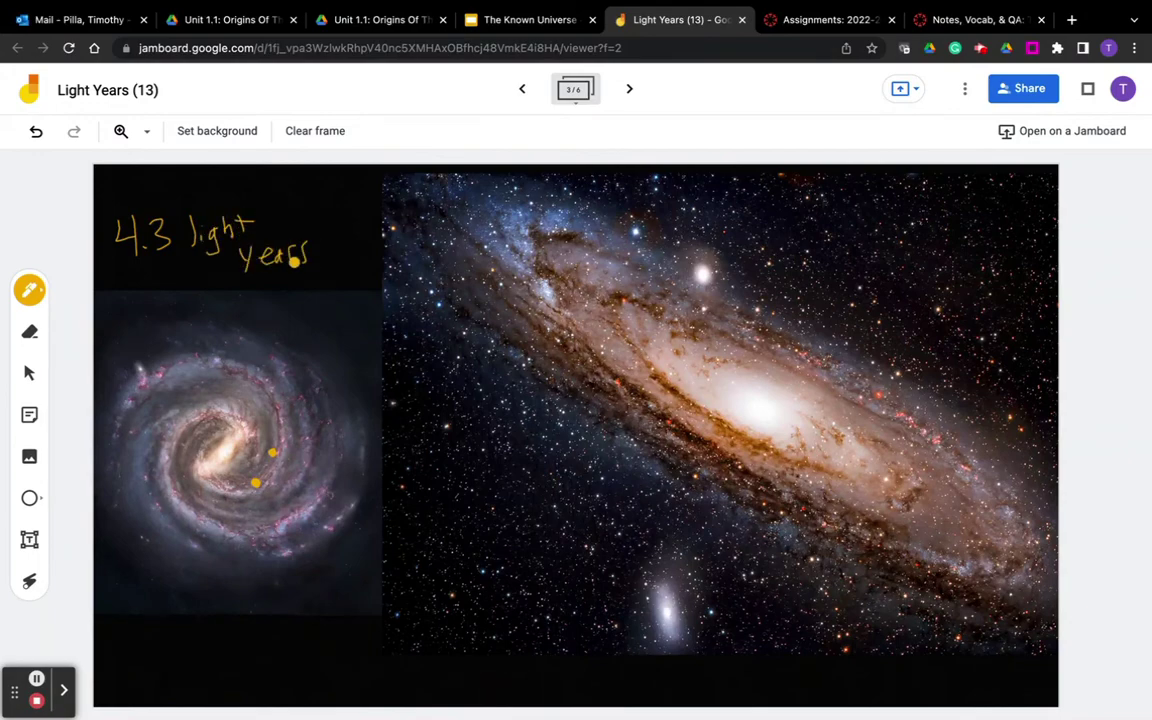
Flip back to the light-year frame and return to the galaxies frame.
left_click(522, 89)
left_click(522, 89)
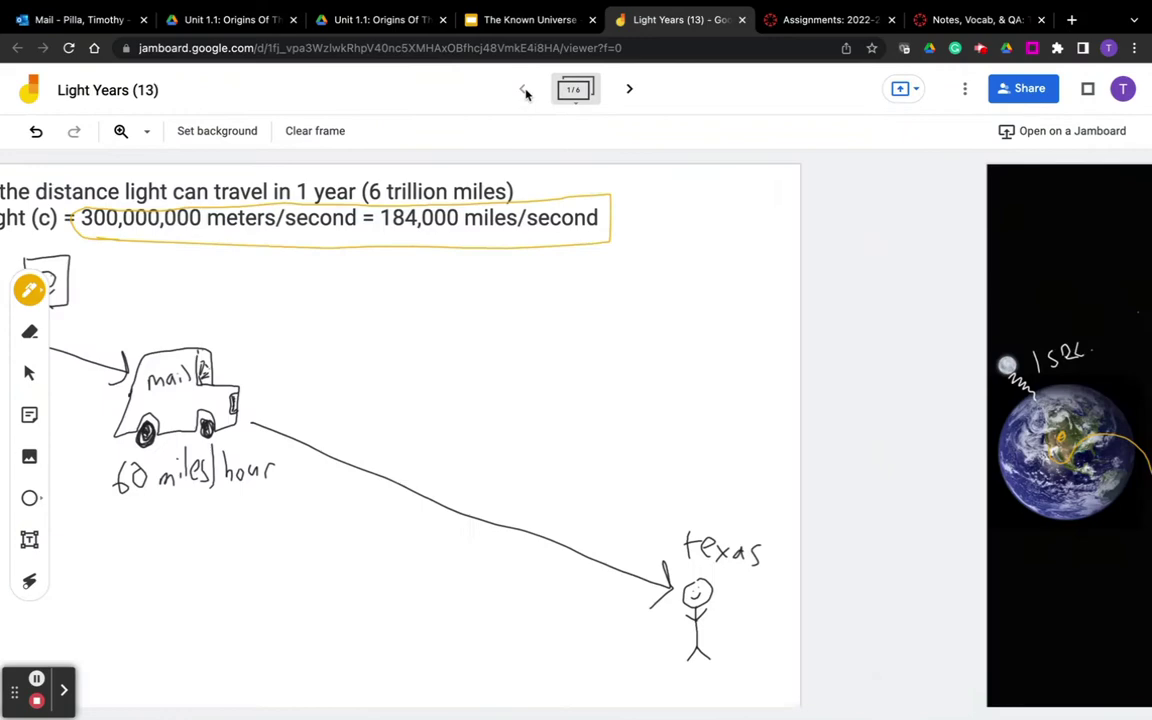
left_click(630, 89)
left_click(630, 89)
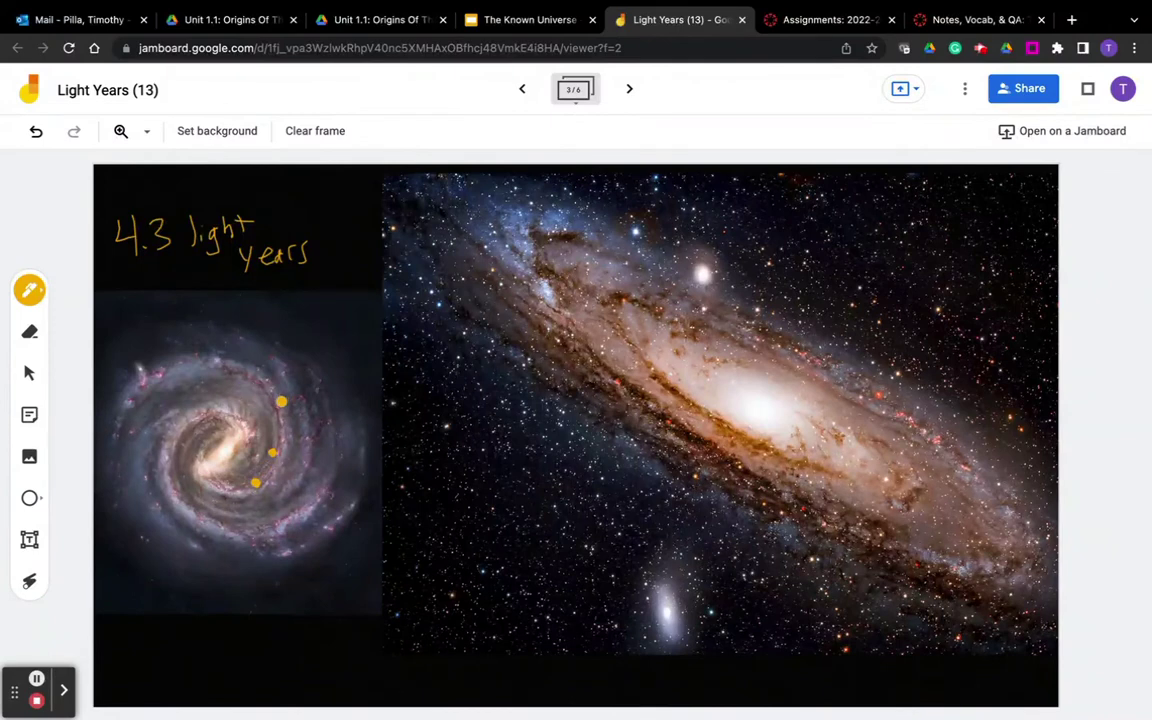
Draw an arrow from the Milky Way to Andromeda and label it 2.5 million l.y.
mouse_move(262, 414)
left_mouse_down()
mouse_move(300, 392)
mouse_move(445, 358)
mouse_move(588, 352)
mouse_move(580, 340)
mouse_move(570, 388)
left_mouse_up()
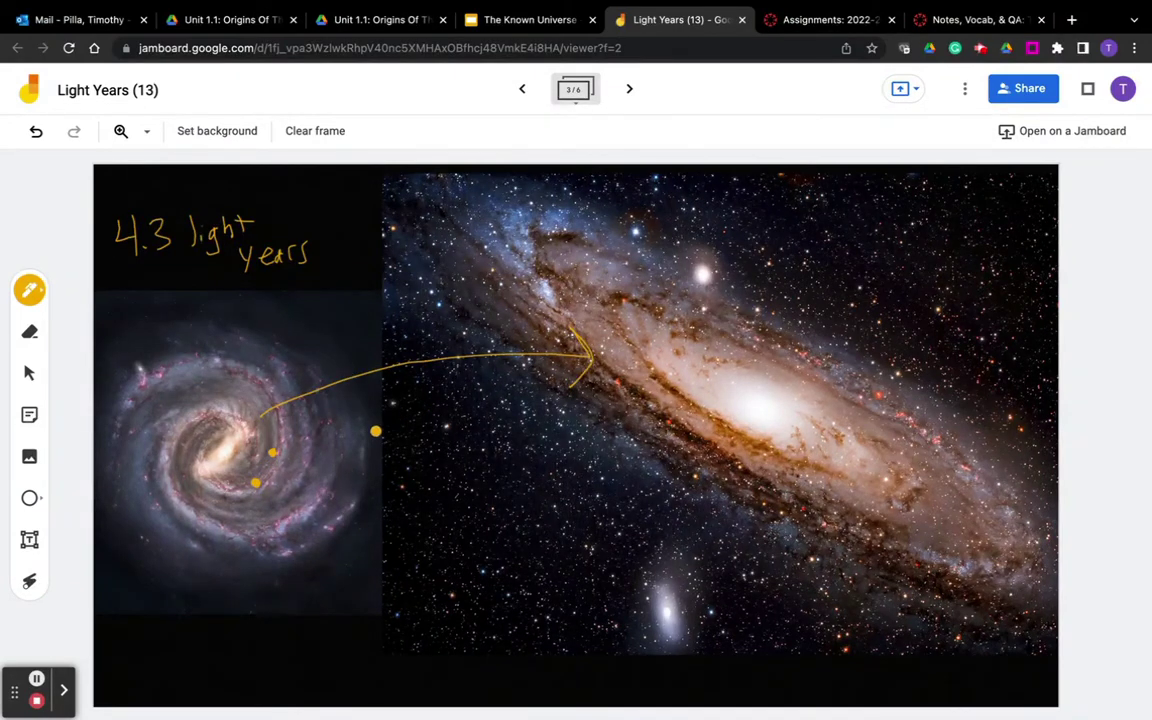
mouse_move(392, 430)
left_mouse_down()
mouse_move(411, 410)
mouse_move(542, 383)
left_mouse_up()
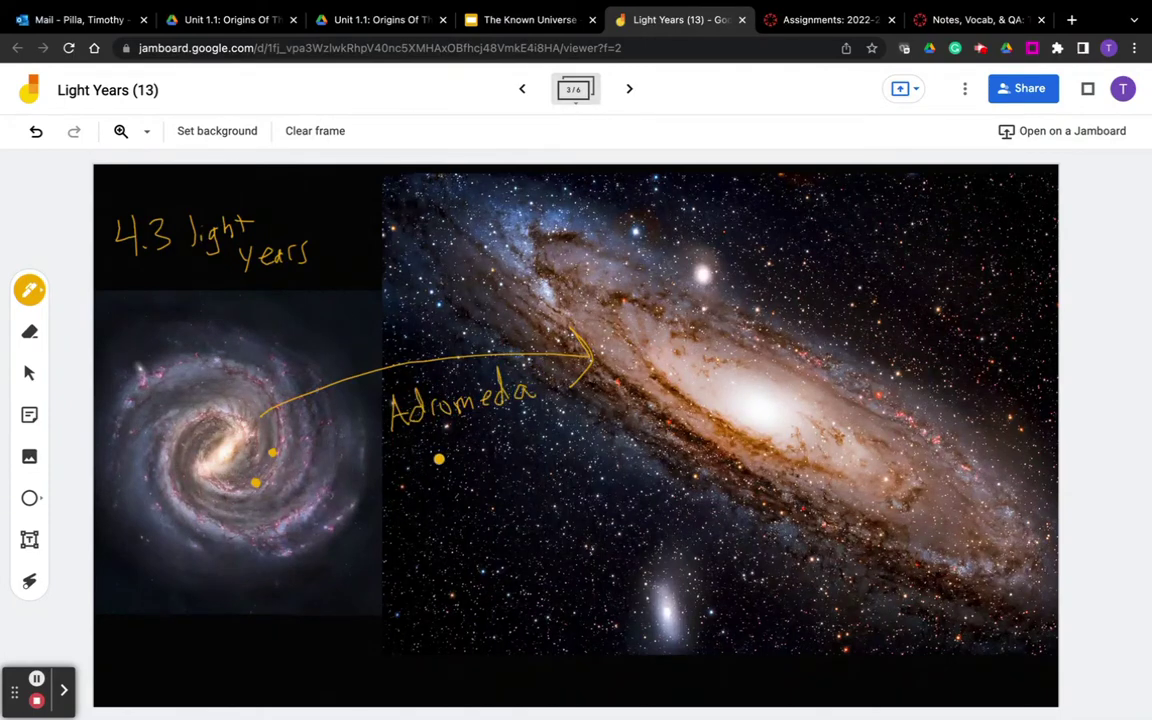
mouse_move(440, 455)
left_mouse_down()
mouse_move(467, 483)
mouse_move(508, 462)
mouse_move(496, 474)
mouse_move(590, 458)
mouse_move(602, 436)
mouse_move(630, 440)
left_mouse_up()
left_click(487, 470)
left_click_drag(493, 508, 495, 530)
left_click(506, 500)
left_click_drag(506, 516, 508, 550)
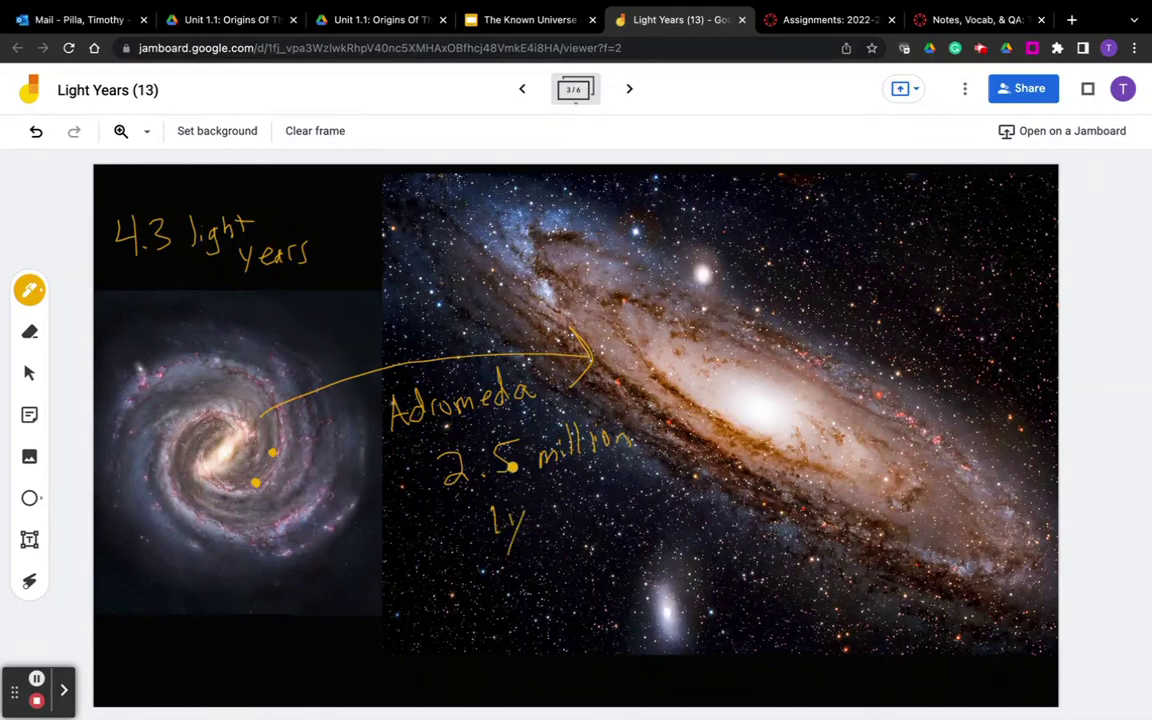
Step back two frames, then forward to frame 4/6 with the deep-field galaxy photo.
left_click(521, 89)
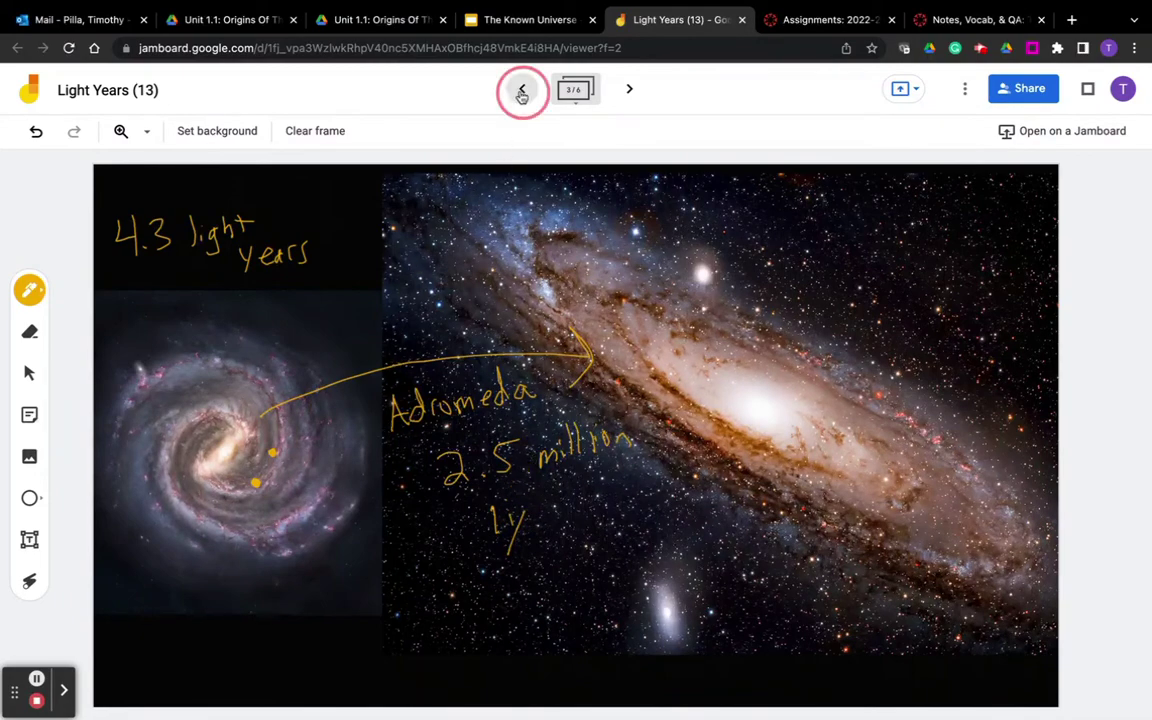
left_click(522, 90)
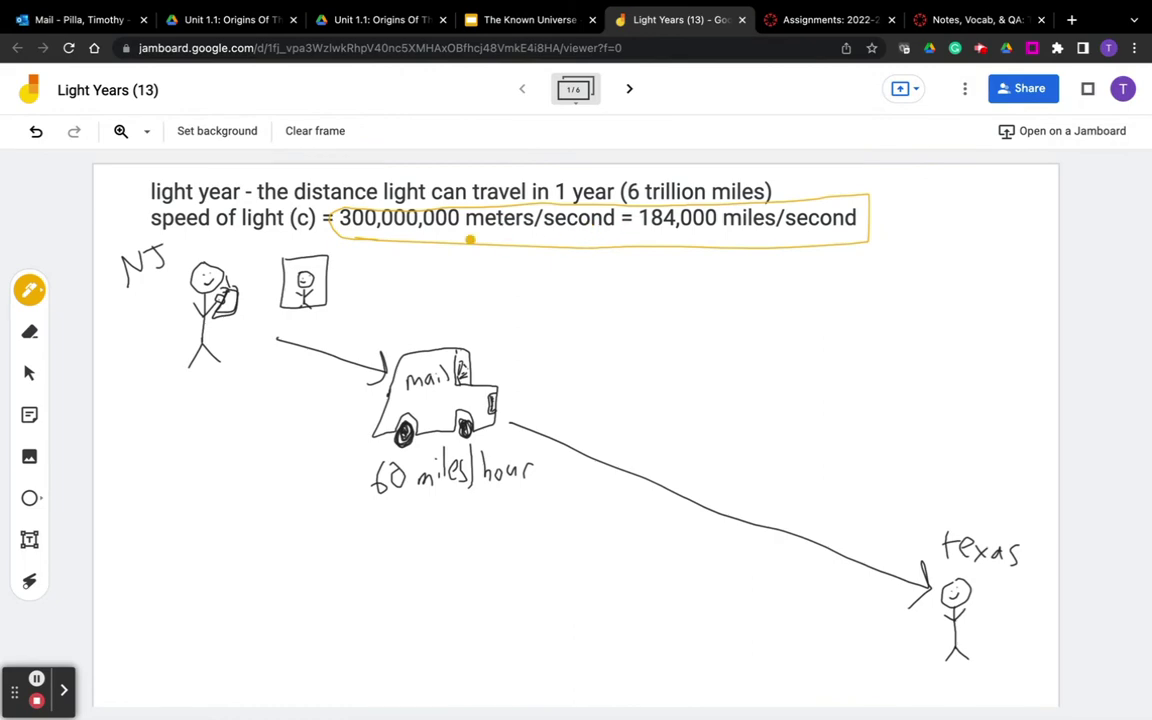
left_click(629, 89)
left_click(629, 89)
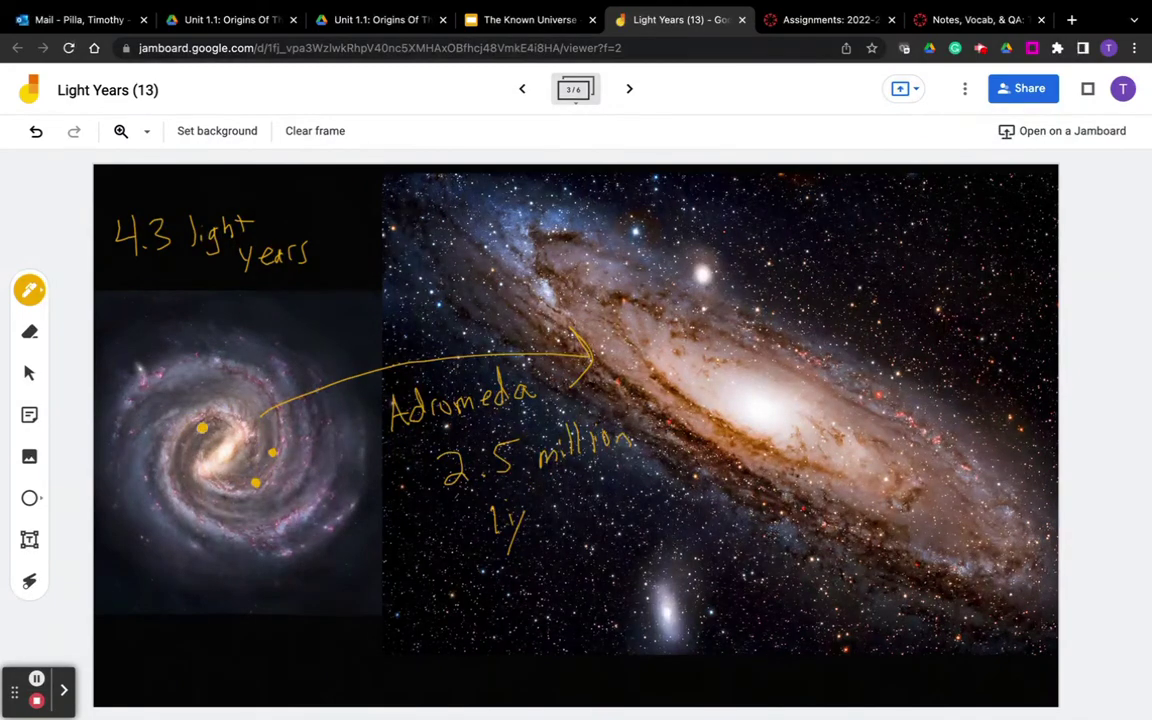
left_click(630, 92)
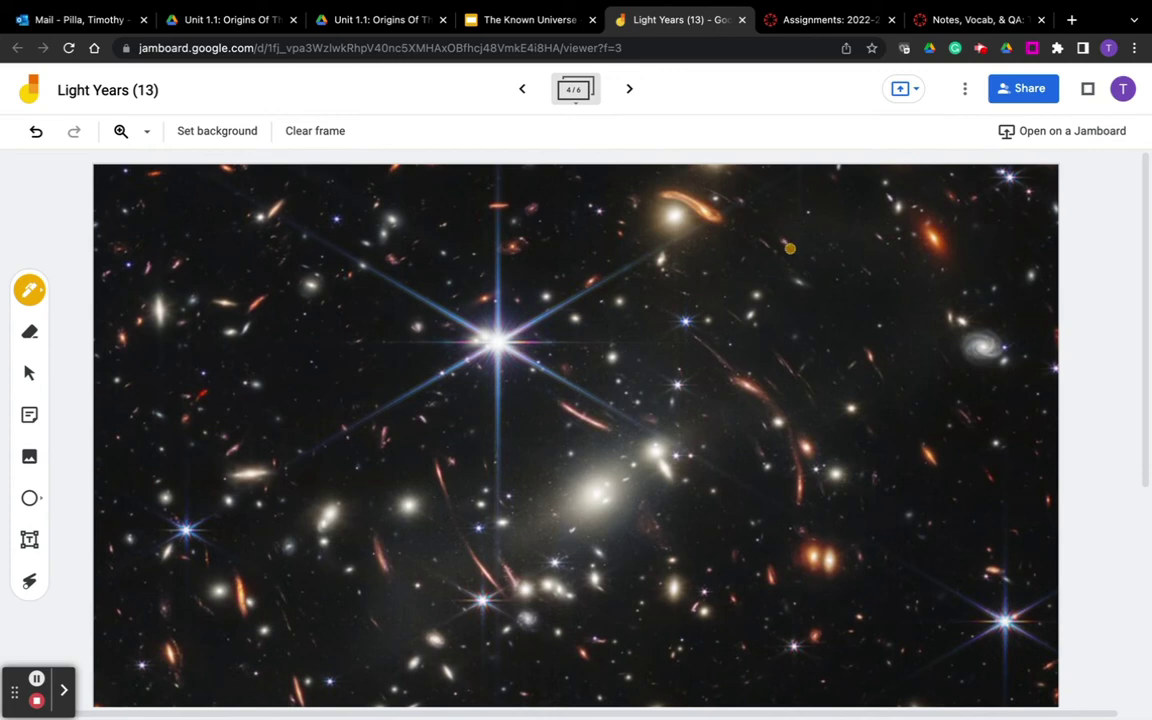
Circle a deep-field galaxy, handwrite '13.5 billion l.y.' beside it, then advance to frame five.
left_click_drag(790, 248, 773, 244)
left_click_drag(716, 268, 716, 298)
left_click_drag(730, 268, 734, 296)
left_click(761, 289)
mouse_move(799, 264)
left_mouse_down()
mouse_move(784, 289)
mouse_move(828, 289)
left_mouse_up()
mouse_move(843, 272)
left_mouse_down()
mouse_move(843, 288)
mouse_move(877, 287)
left_mouse_up()
left_click_drag(893, 272, 929, 286)
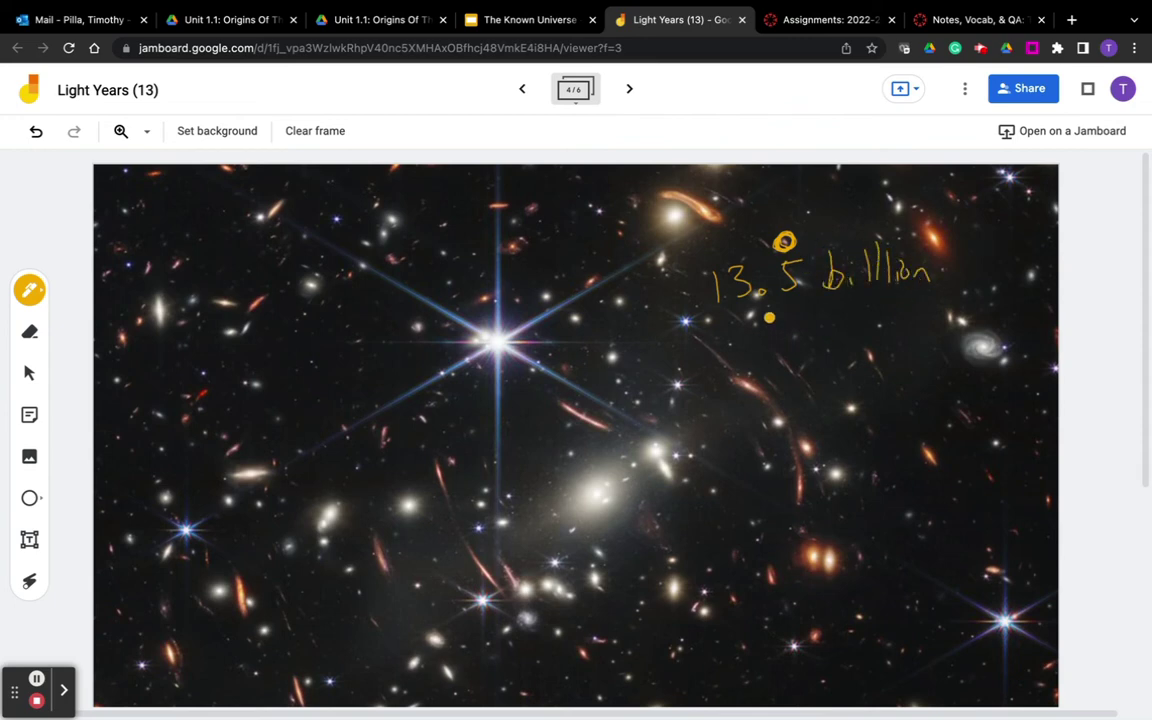
left_click_drag(772, 322, 777, 348)
left_click_drag(821, 318, 813, 358)
left_click(837, 325)
left_click(629, 89)
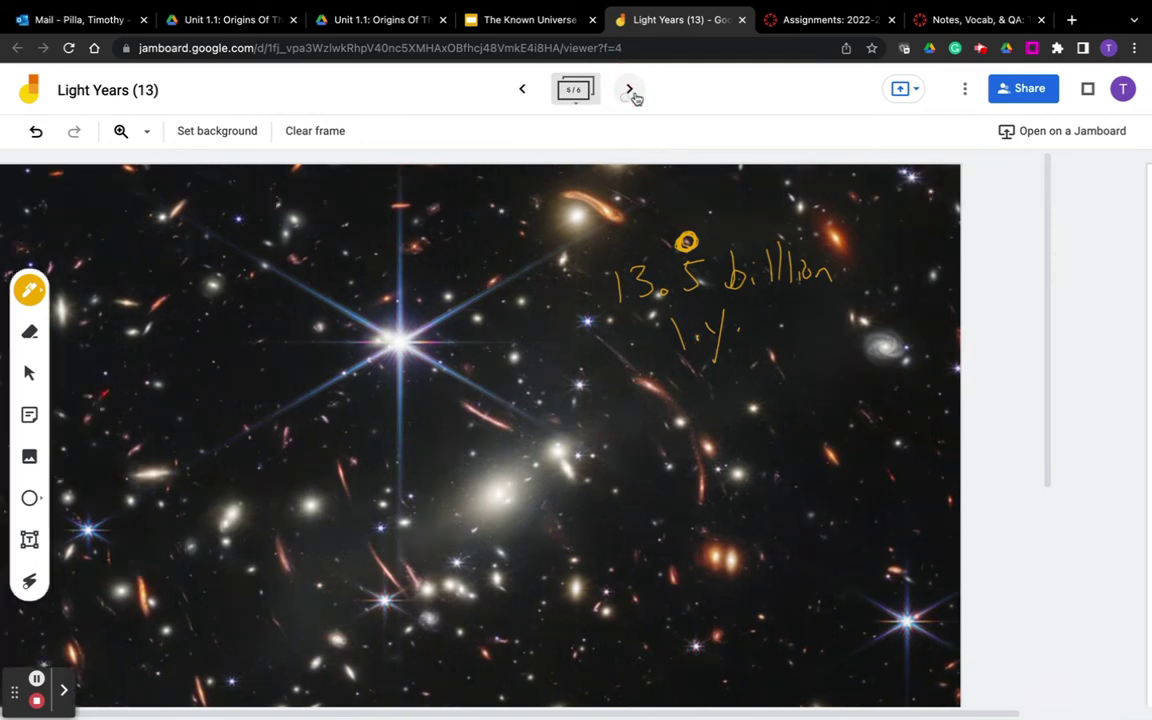
Draw a black circle, then in yellow sketch the wave and distant galaxy scribble.
left_click(29, 290)
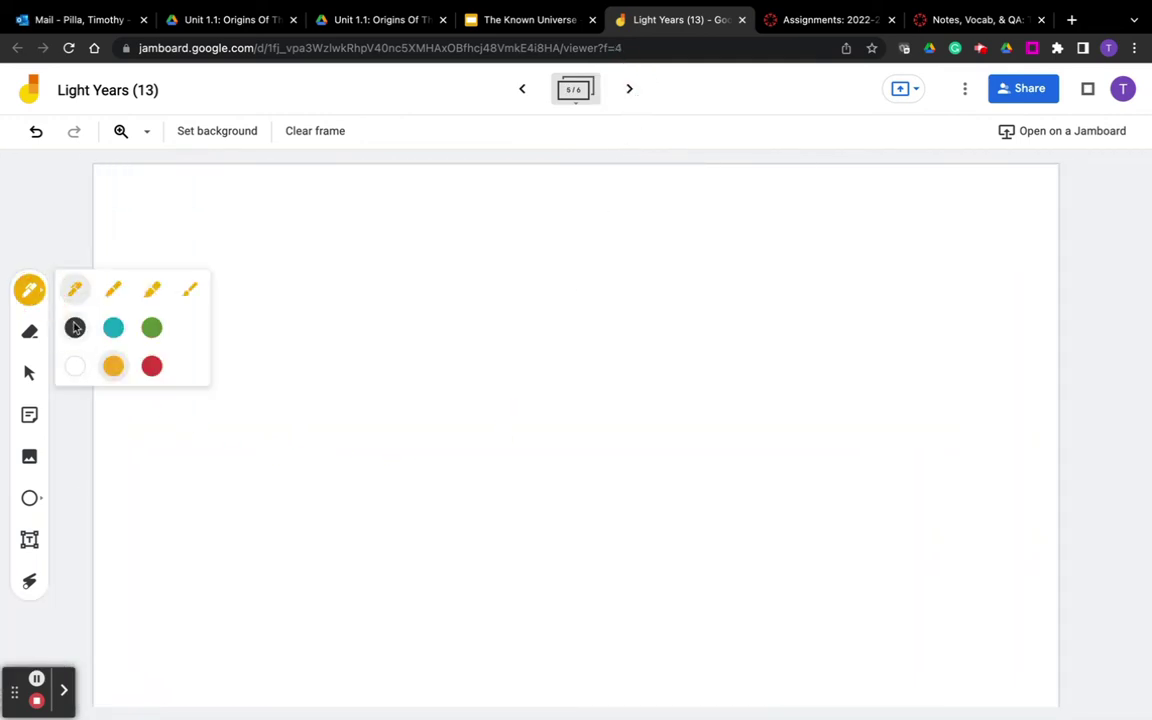
left_click(75, 327)
mouse_move(190, 438)
left_mouse_down()
mouse_move(225, 487)
mouse_move(190, 438)
left_mouse_up()
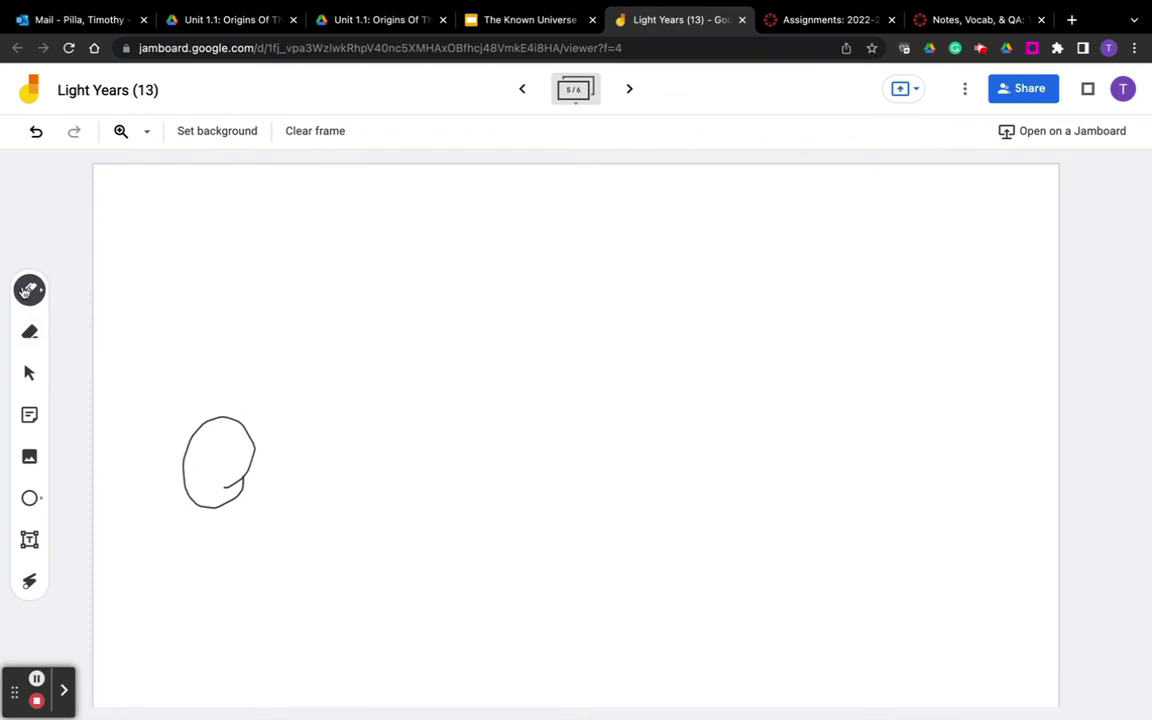
left_click(29, 290)
left_click(113, 365)
mouse_move(938, 318)
left_mouse_down()
mouse_move(935, 300)
mouse_move(902, 298)
mouse_move(866, 337)
mouse_move(807, 280)
mouse_move(768, 337)
mouse_move(738, 352)
mouse_move(638, 321)
mouse_move(574, 411)
mouse_move(383, 375)
mouse_move(360, 460)
mouse_move(308, 462)
left_mouse_up()
Handwrite '13.5 billion light' above the yellow wave.
mouse_move(454, 262)
left_mouse_down()
mouse_move(459, 298)
mouse_move(487, 292)
left_mouse_up()
left_click(501, 289)
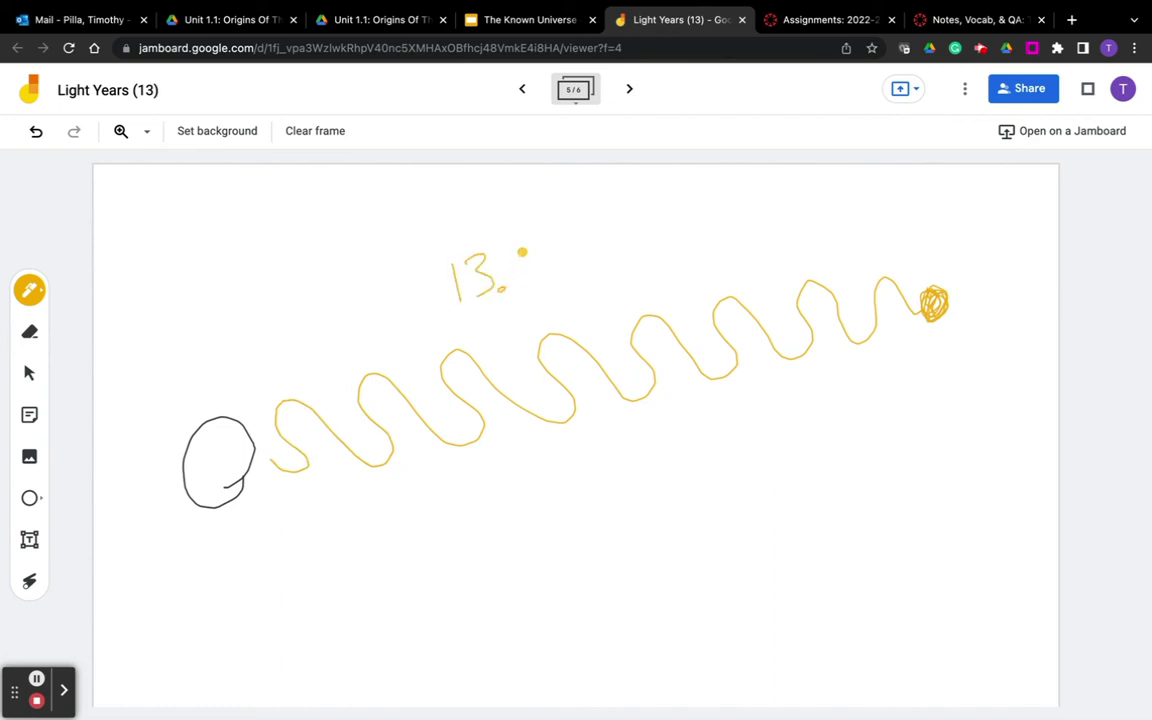
left_click_drag(522, 248, 622, 262)
left_click_drag(640, 220, 642, 260)
mouse_move(652, 218)
left_mouse_down()
mouse_move(655, 258)
mouse_move(671, 242)
mouse_move(725, 249)
left_mouse_up()
mouse_move(716, 204)
left_mouse_down()
mouse_move(720, 235)
mouse_move(741, 246)
left_mouse_up()
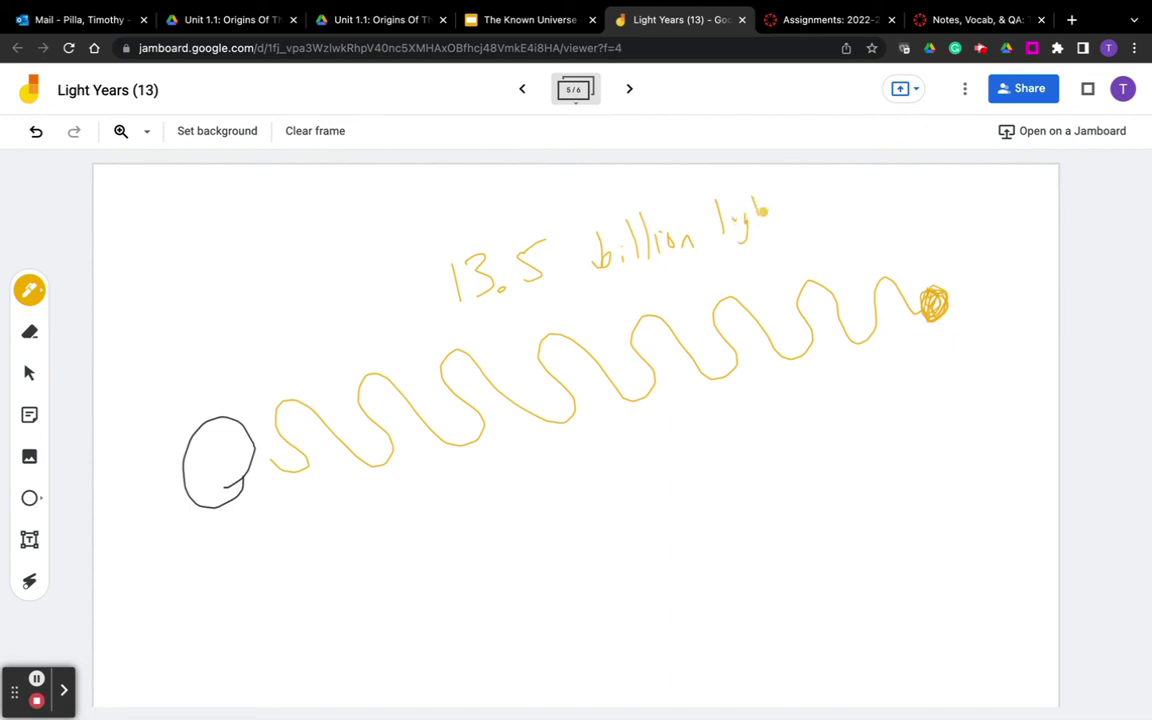
mouse_move(758, 200)
left_mouse_down()
mouse_move(770, 226)
mouse_move(785, 226)
mouse_move(758, 282)
mouse_move(828, 240)
mouse_move(833, 262)
left_mouse_up()
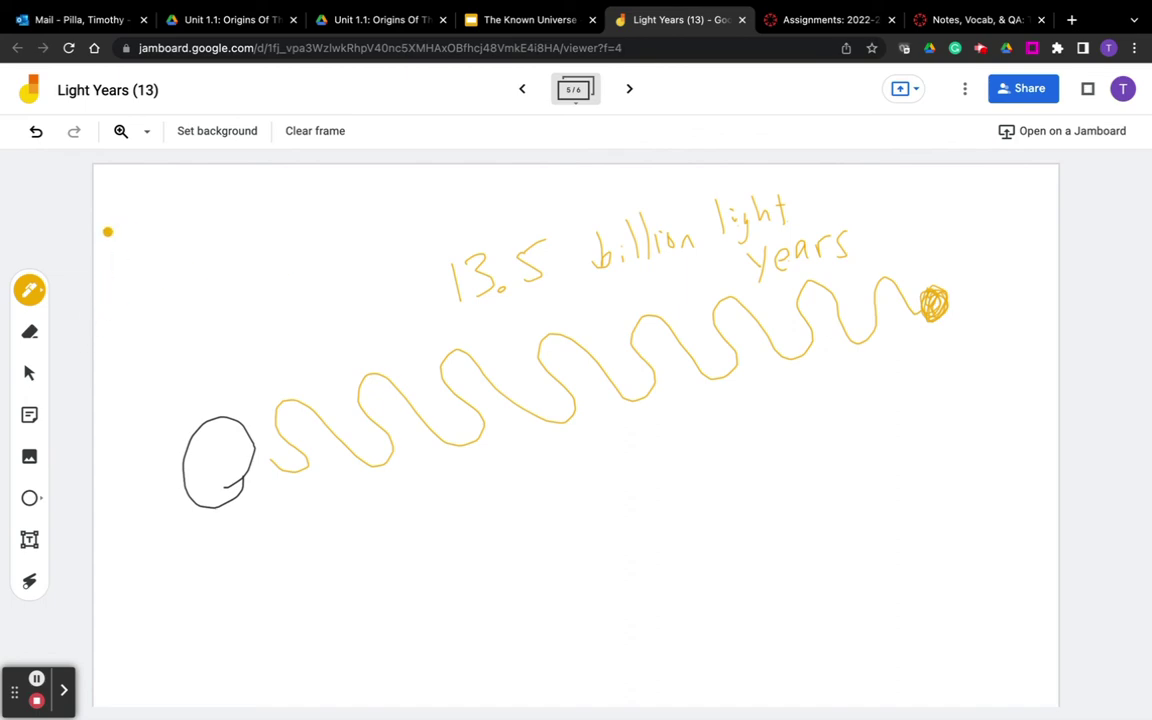
Undo four pen strokes to erase most of 'years' from the label.
left_click(36, 131)
left_click(36, 131)
left_click(38, 132)
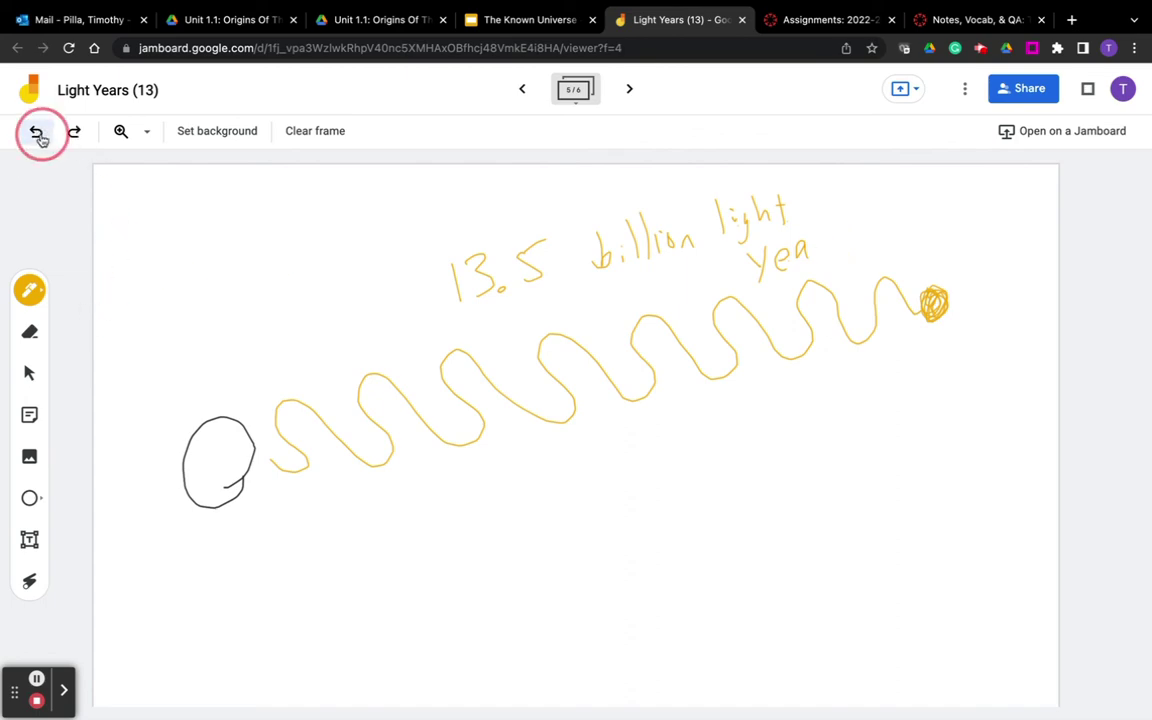
left_click(38, 133)
On the first frame, underline the speed-of-light value with the yellow pen.
left_click(521, 88)
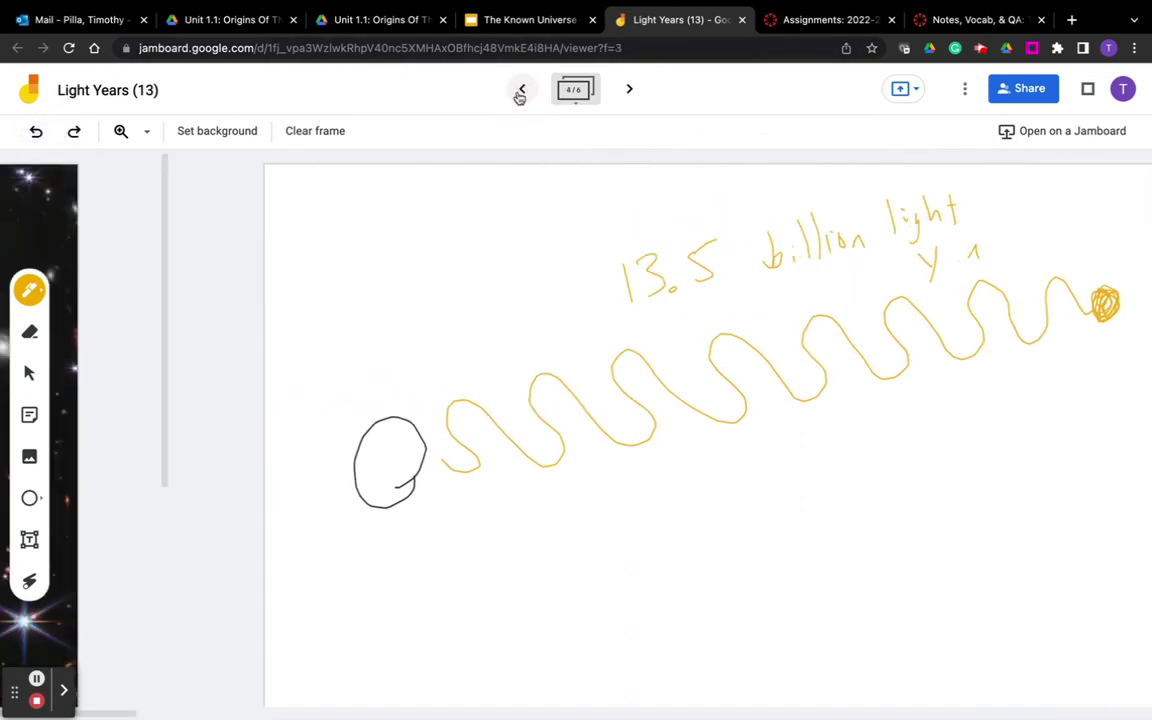
left_click(521, 88)
left_click(521, 88)
left_click(521, 88)
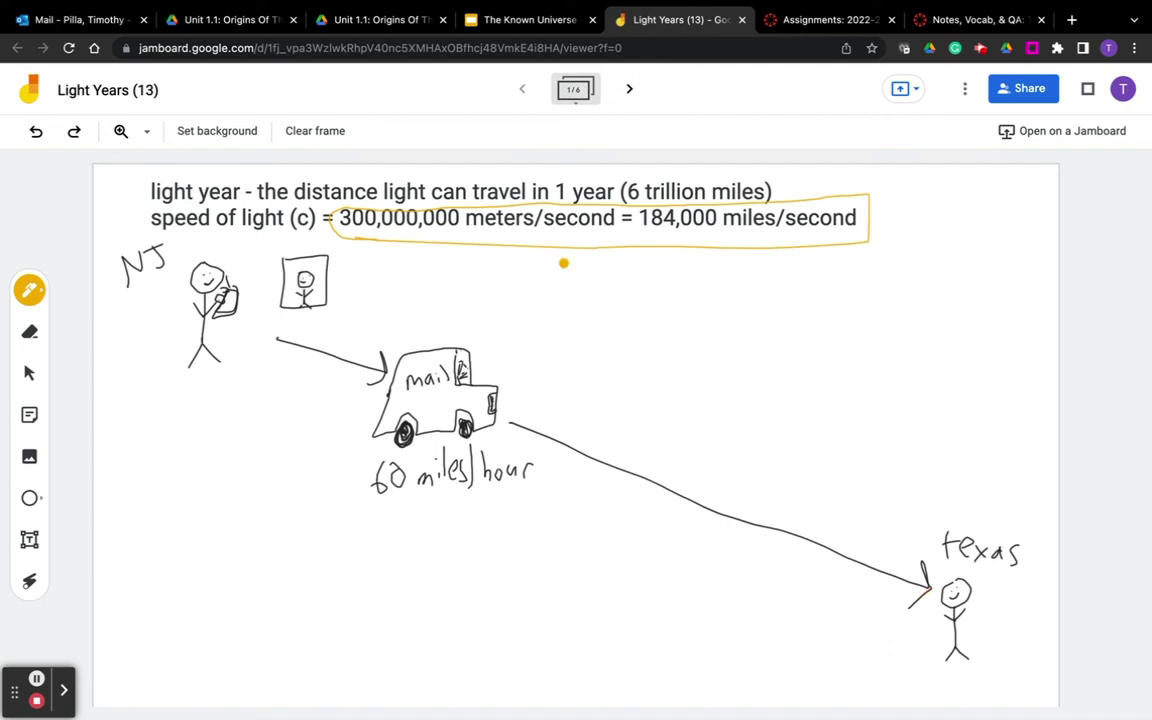
left_click_drag(345, 238, 675, 244)
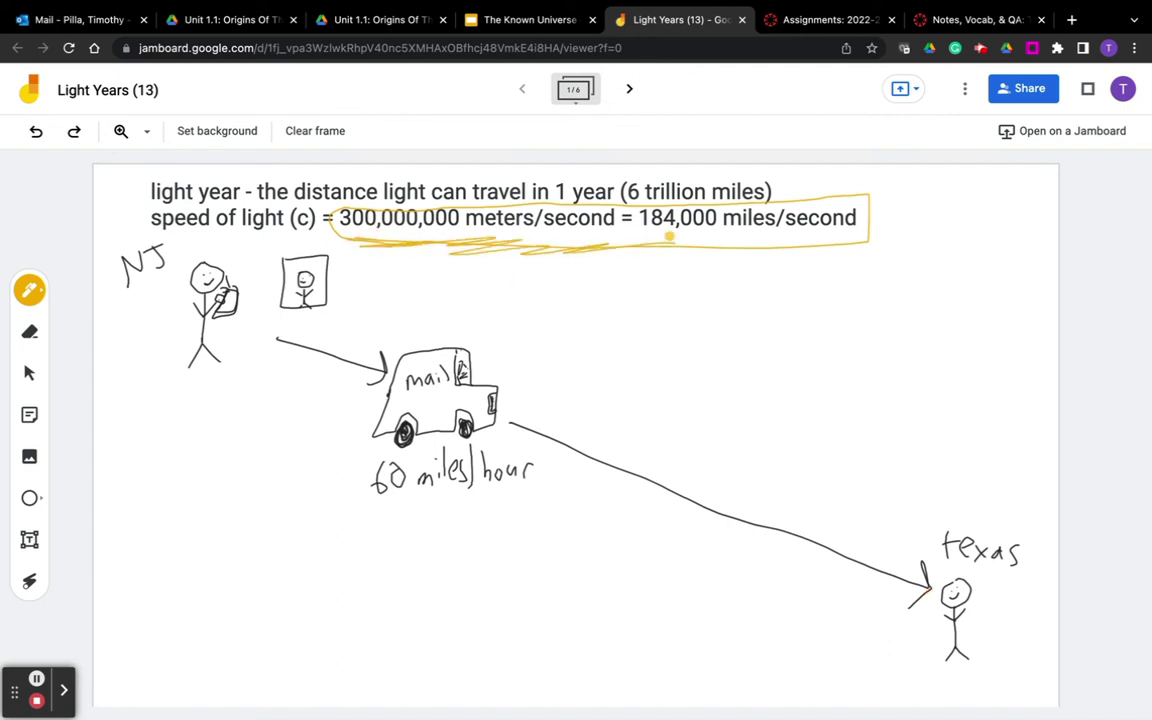
Return to the fifth frame showing the 13.5 billion light-year wave diagram.
left_click(630, 90)
left_click(630, 90)
left_click(630, 90)
left_click(630, 91)
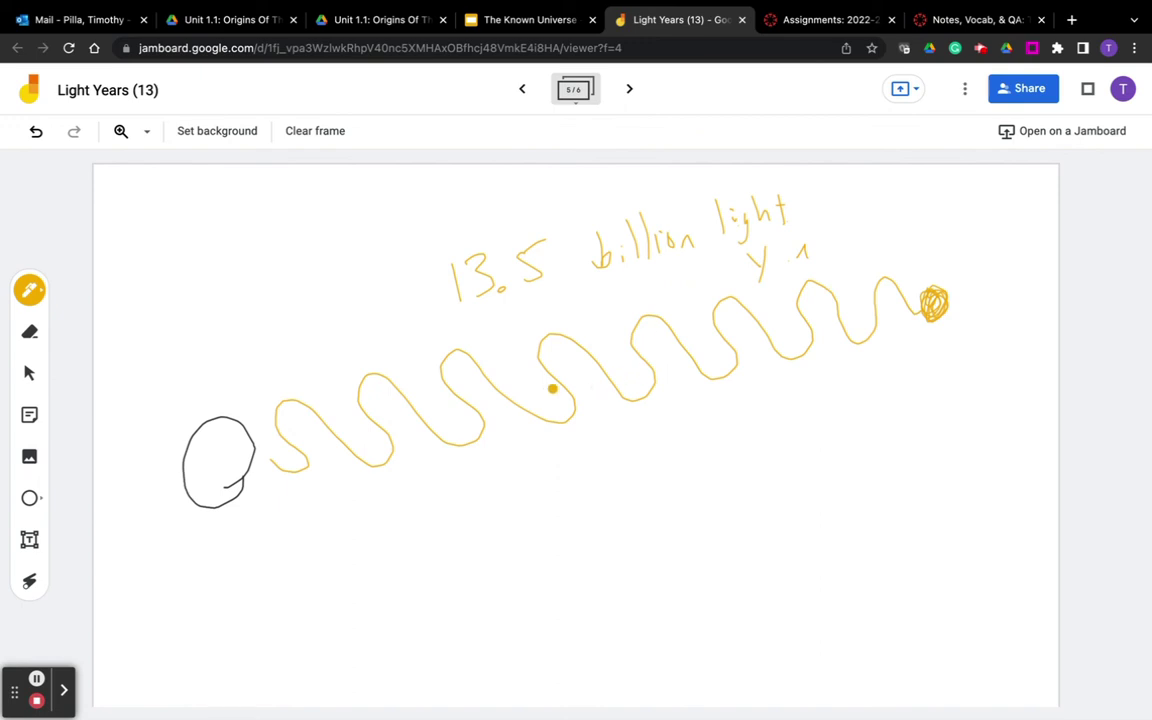
left_click(981, 49)
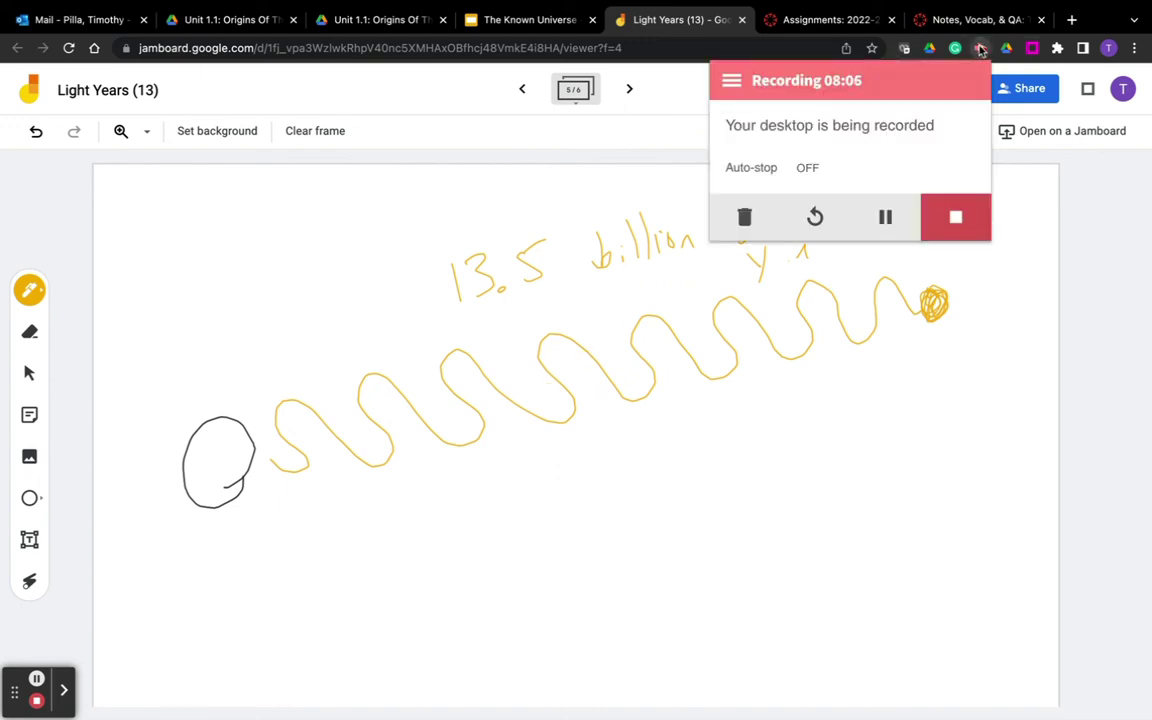